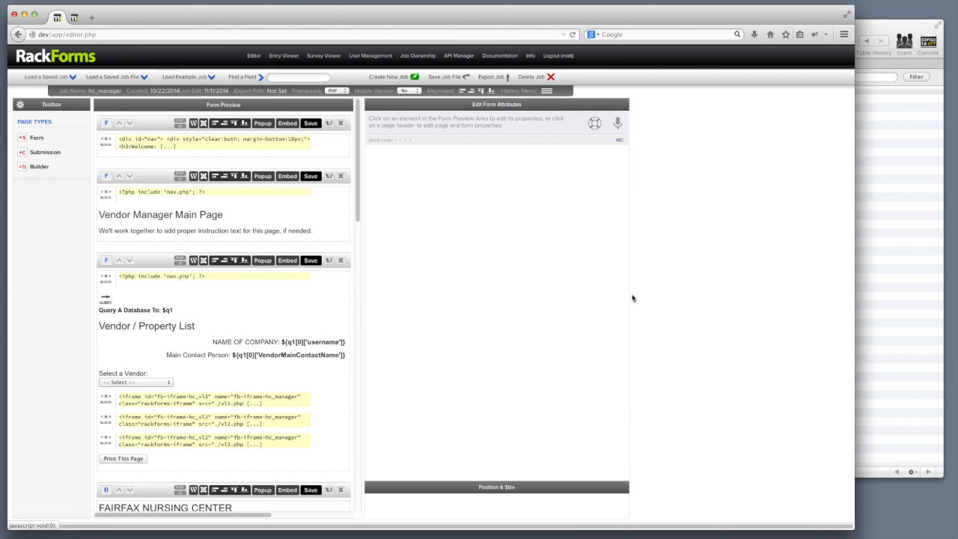
Step: Open the properties of the first page's custom code block and of the page itself, and find the Block item in the toolbox
mouse_move(340, 148)
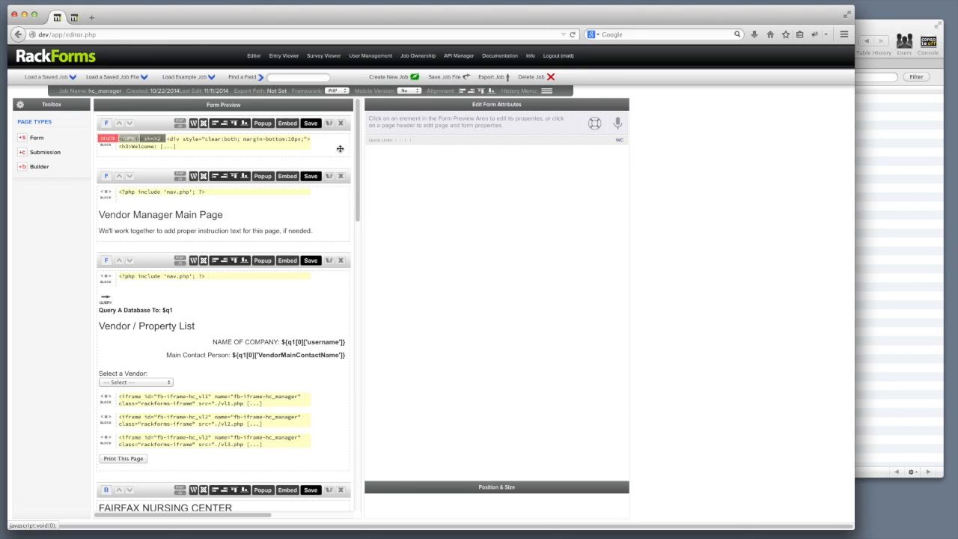
left_click(274, 140)
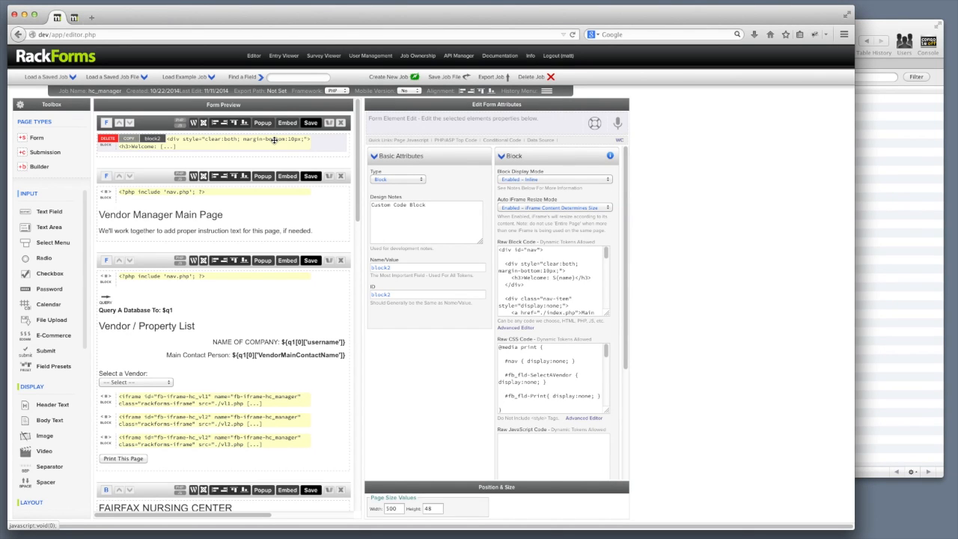
left_click(151, 125)
scroll(72, 324, "down", 3)
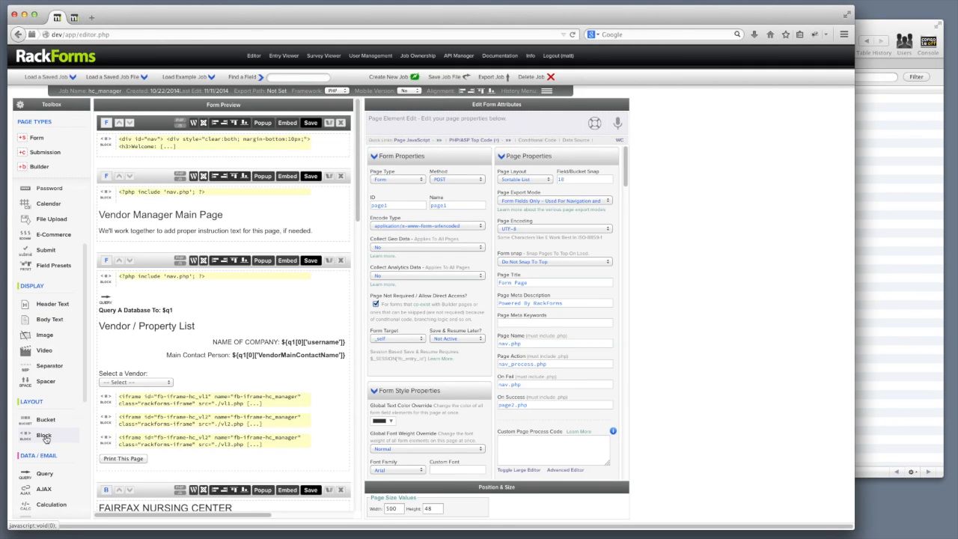
left_click(299, 145)
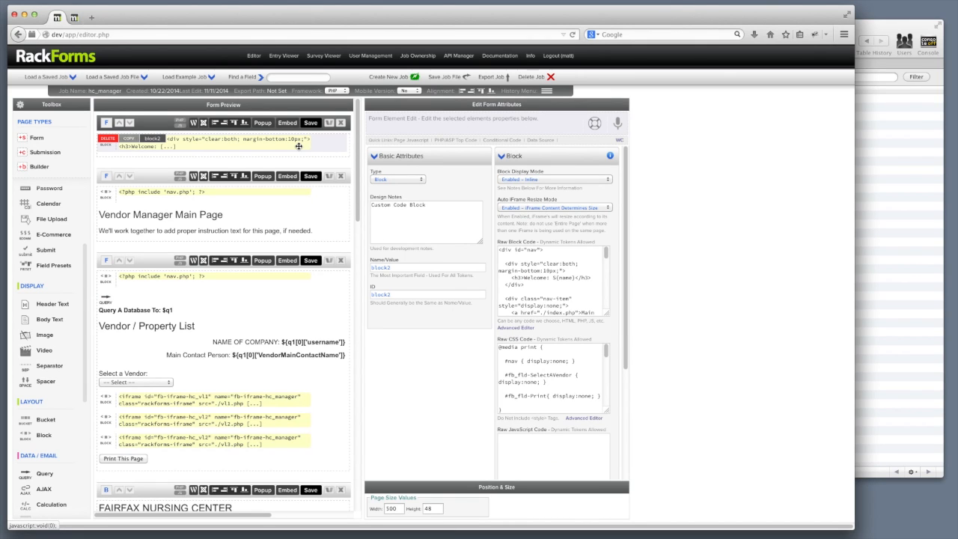
mouse_move(149, 405)
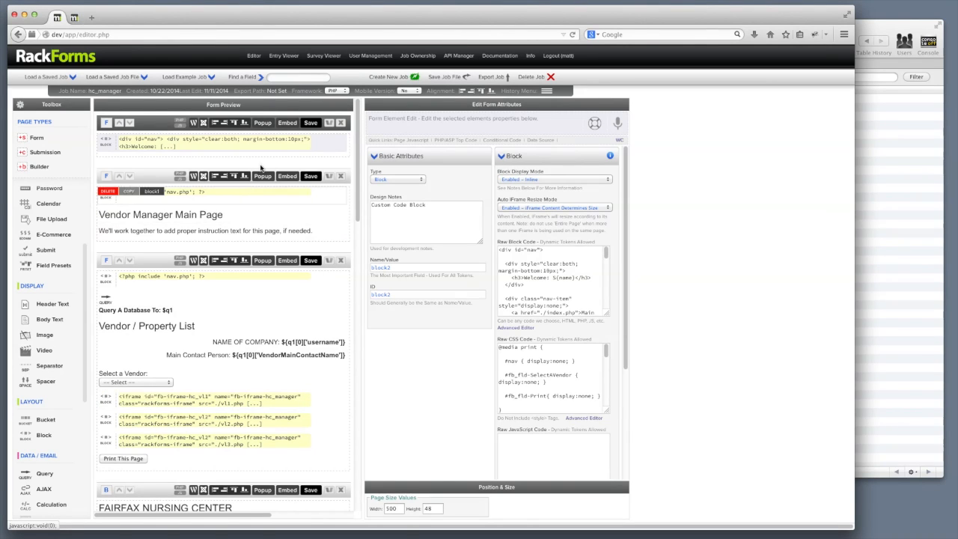
Step: Review the navigation block's raw block, CSS and JavaScript code sections, and save the page to preview its nav.php output
left_click(270, 142)
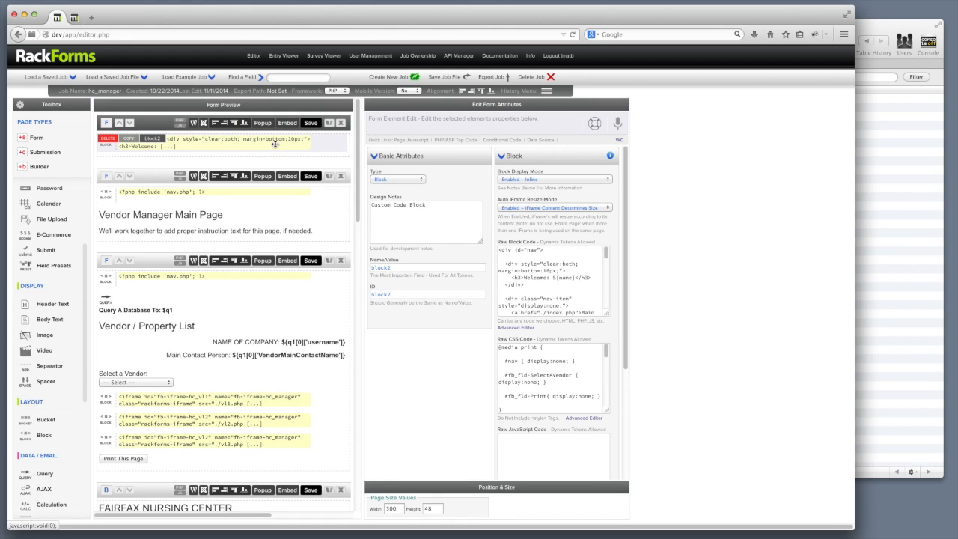
left_click_drag(499, 249, 505, 272)
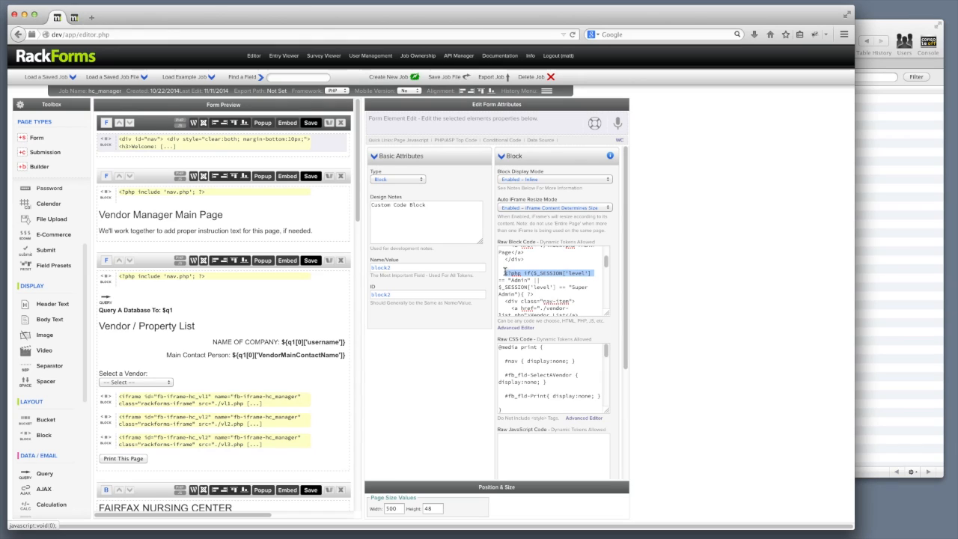
left_click_drag(499, 340, 532, 341)
left_click_drag(498, 430, 549, 432)
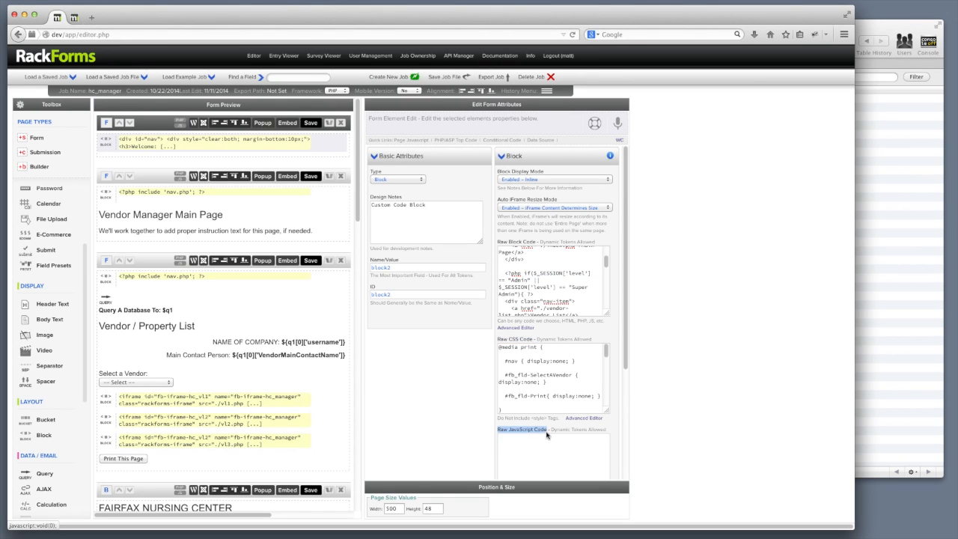
left_click(310, 125)
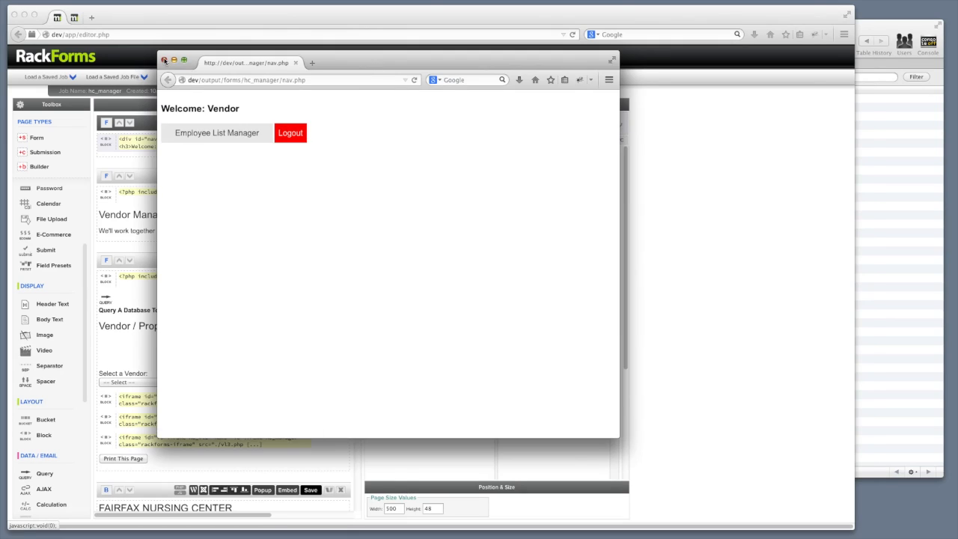
left_click(164, 59)
Step: Set the navigation page's Page Export Mode to "Form Fields Only - Used For Navigation and Templating"
mouse_move(211, 144)
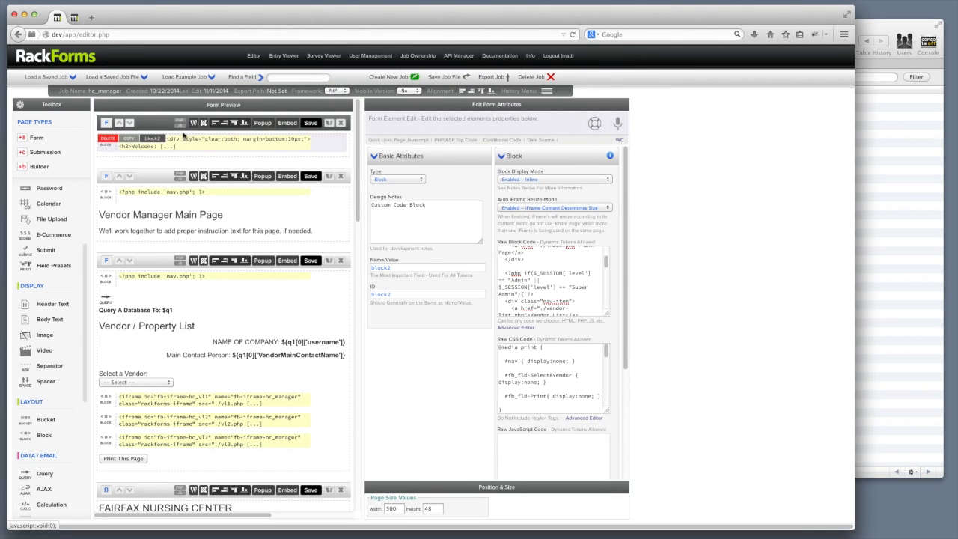
left_click(159, 123)
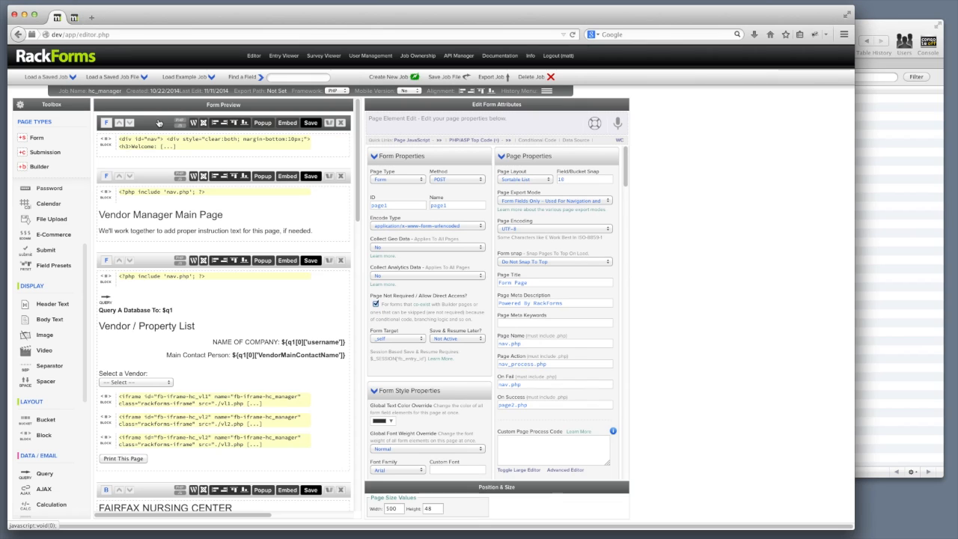
left_click(544, 200)
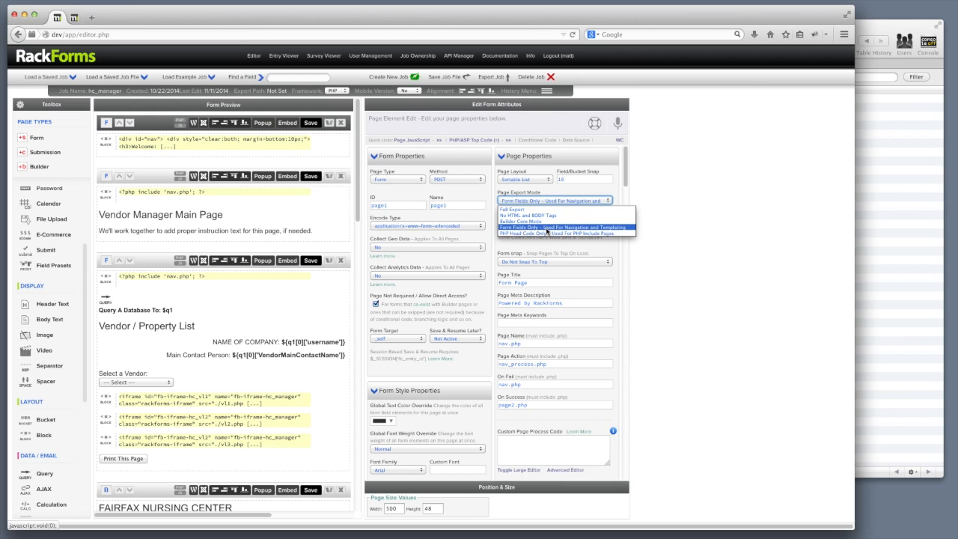
left_click(547, 229)
Step: Save the navigation page and examine the page source of its nav.php output from start to end
left_click(313, 122)
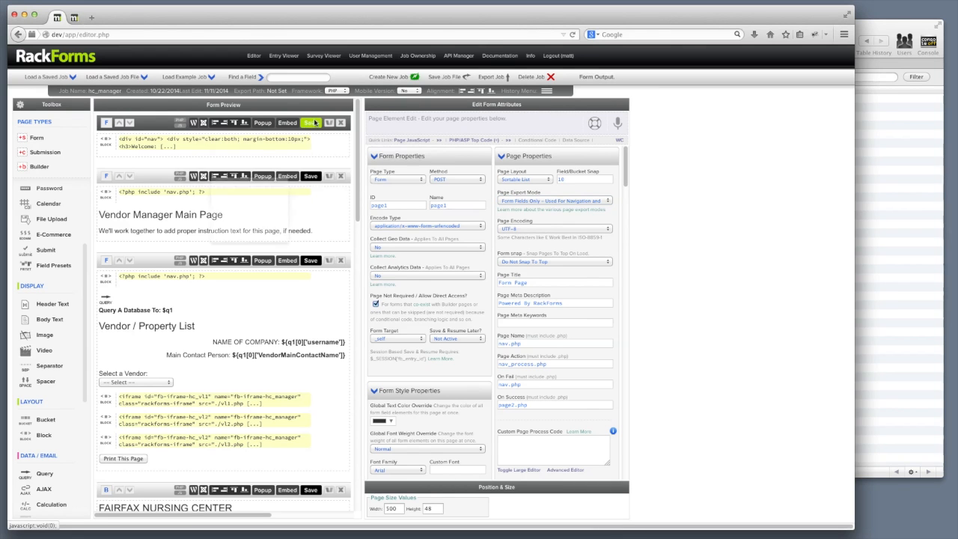
right_click(441, 169)
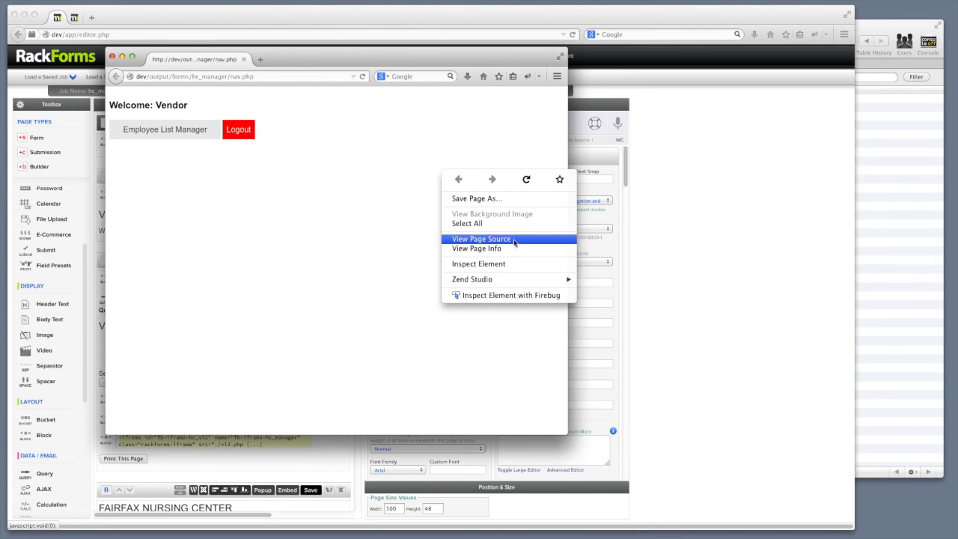
left_click(515, 240)
left_click_drag(213, 65, 240, 482)
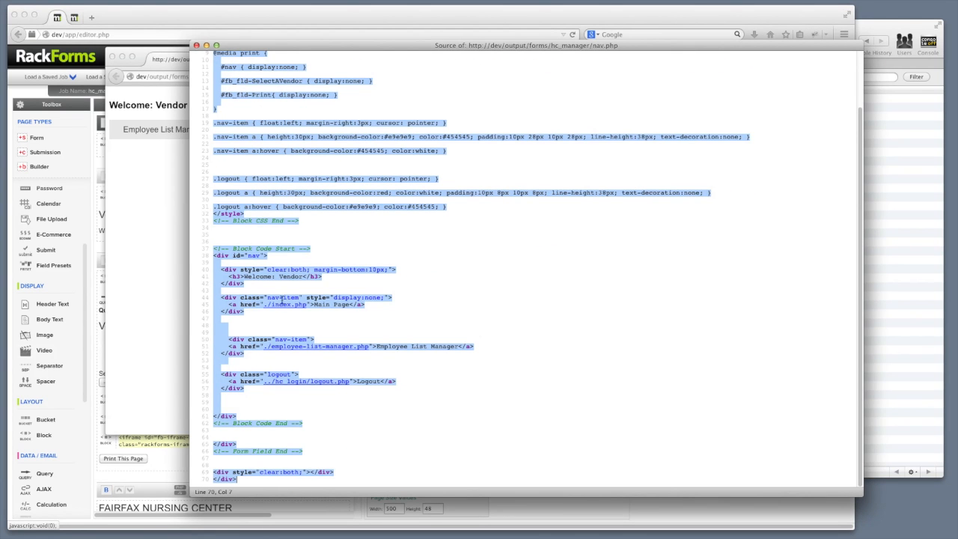
left_click(196, 46)
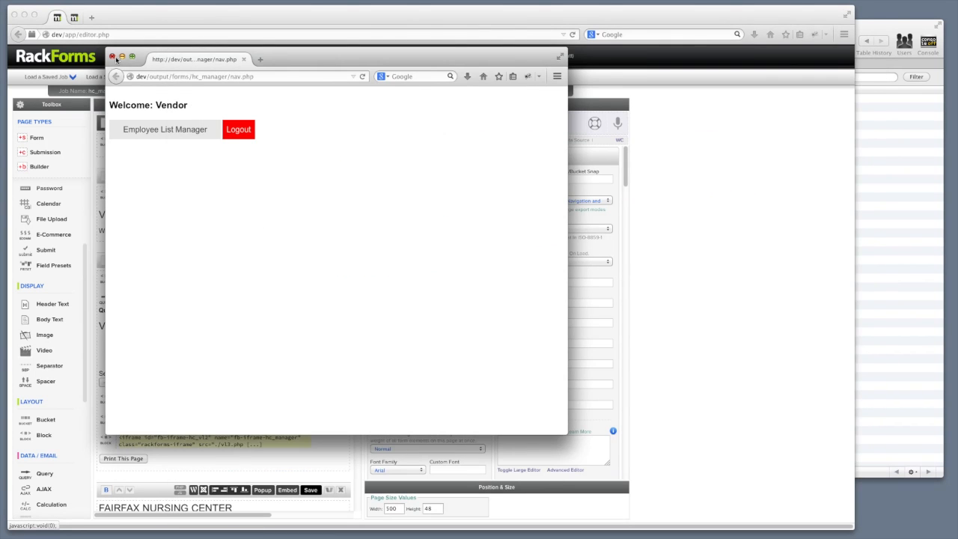
left_click(112, 57)
Step: Compare the navigation block with the include block on the Vendor Manager Main Page, and check the navigation page's export mode
left_click(188, 146)
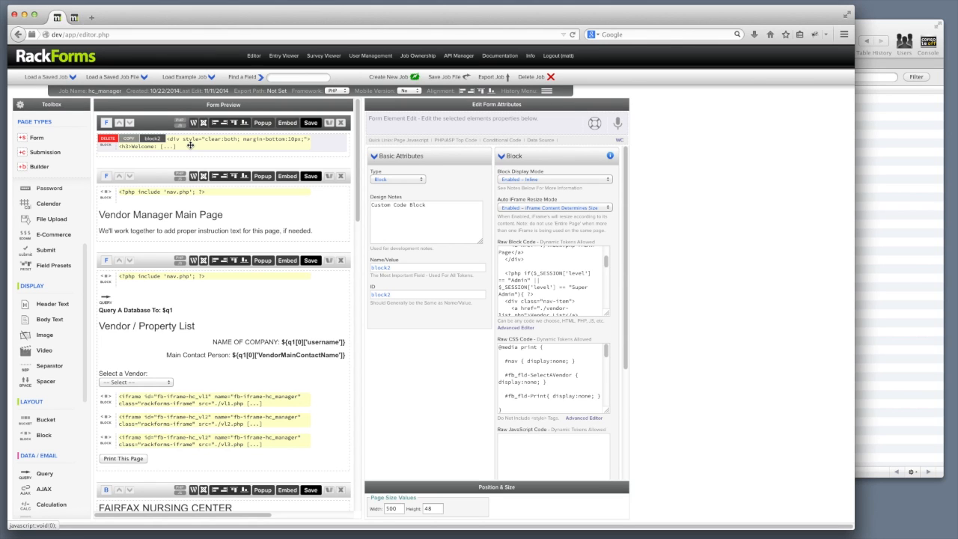
left_click(169, 191)
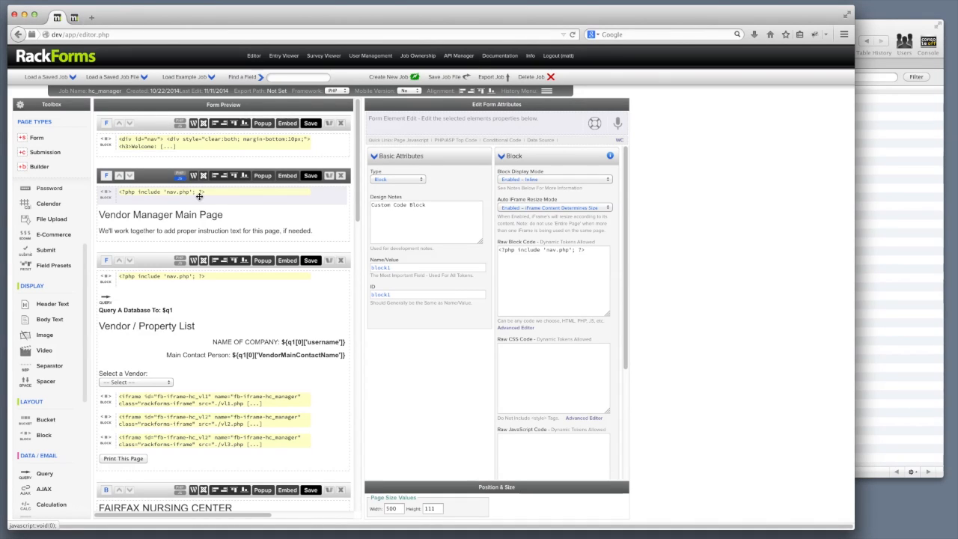
mouse_move(204, 194)
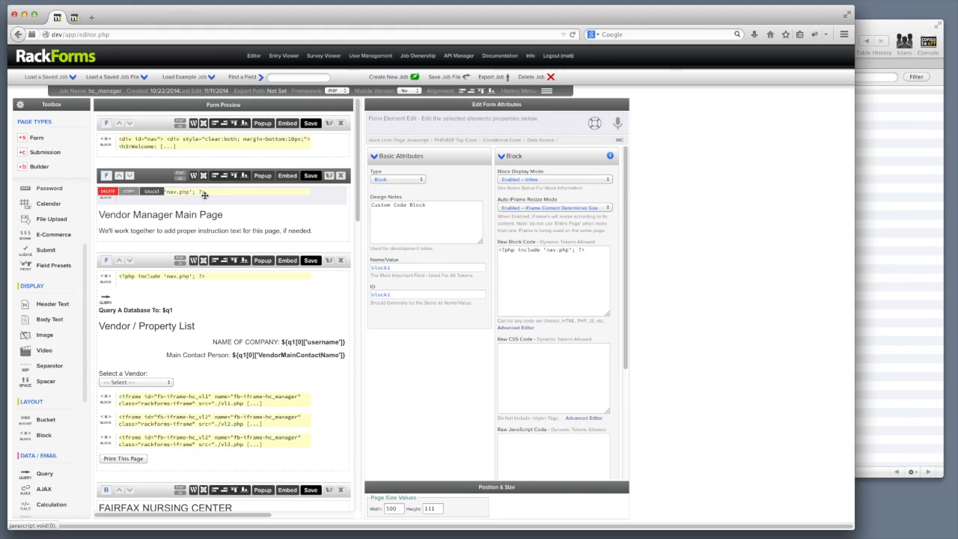
left_click(161, 124)
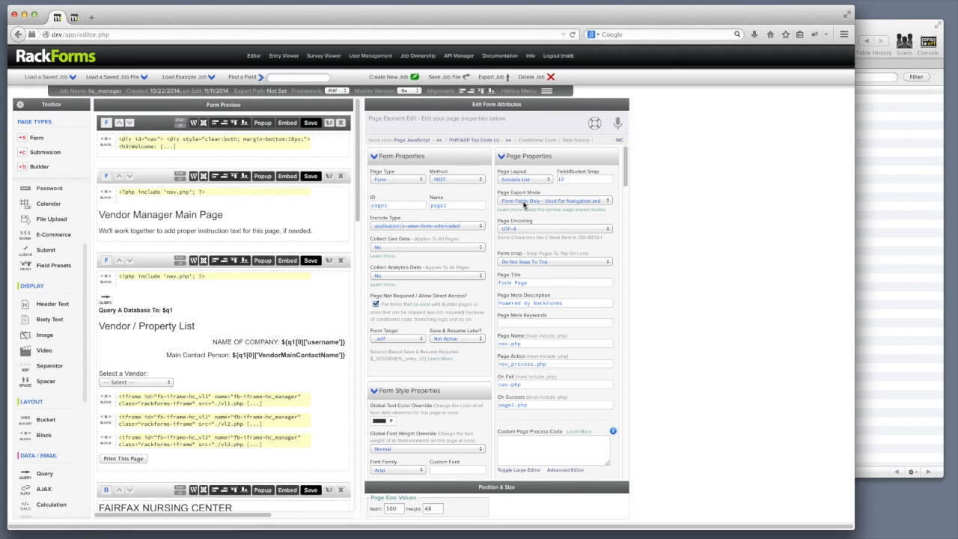
Step: Save the Vendor Manager Main Page to preview its index.php output, and reopen the navigation page's code block properties
left_click(182, 194)
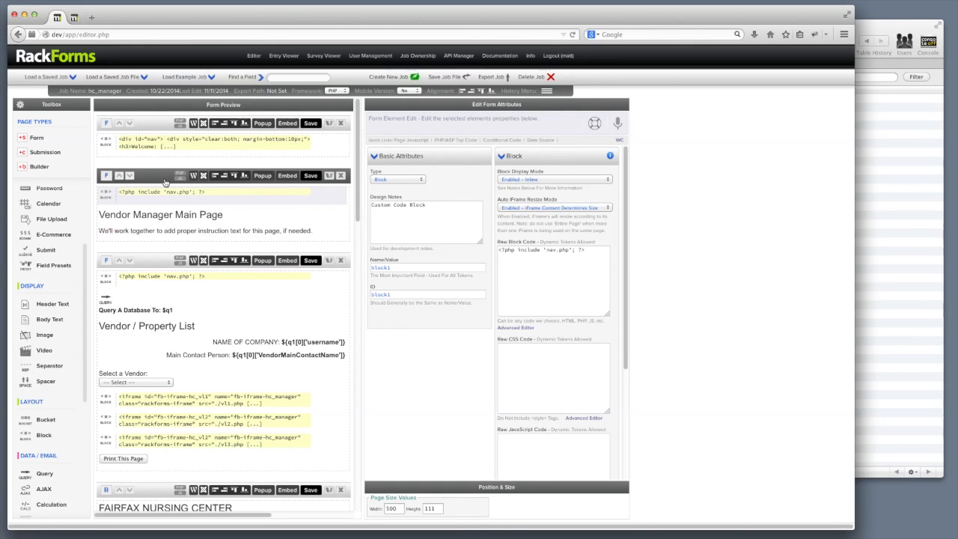
left_click(311, 177)
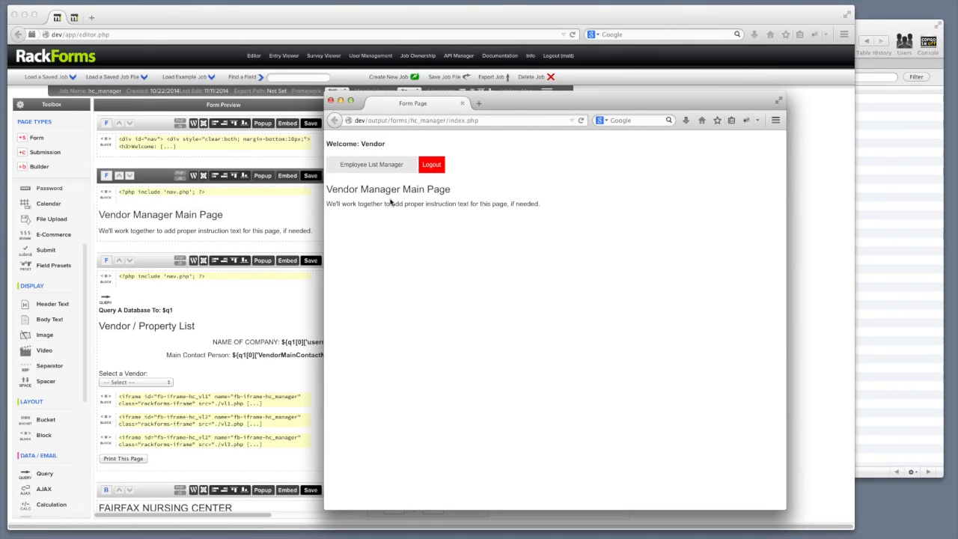
left_click(330, 100)
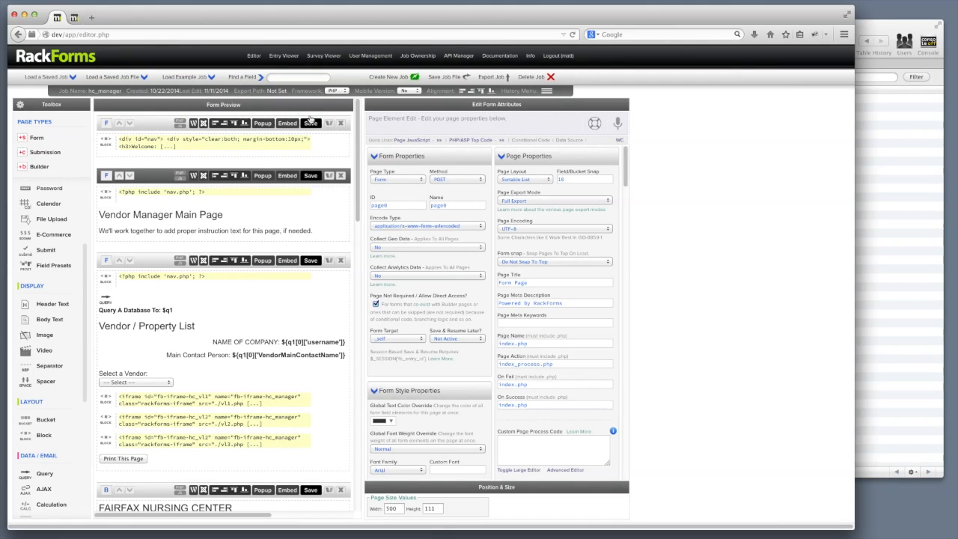
mouse_move(275, 146)
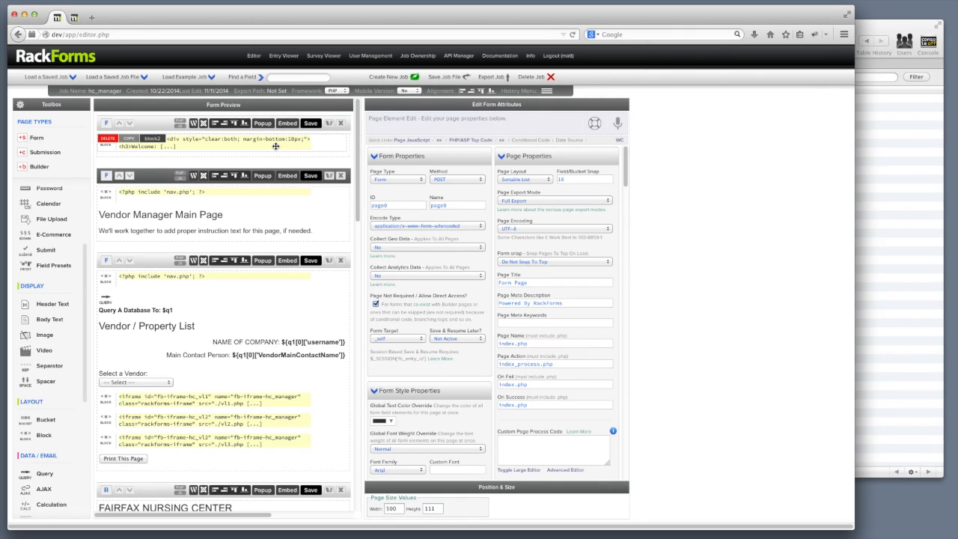
left_click(276, 146)
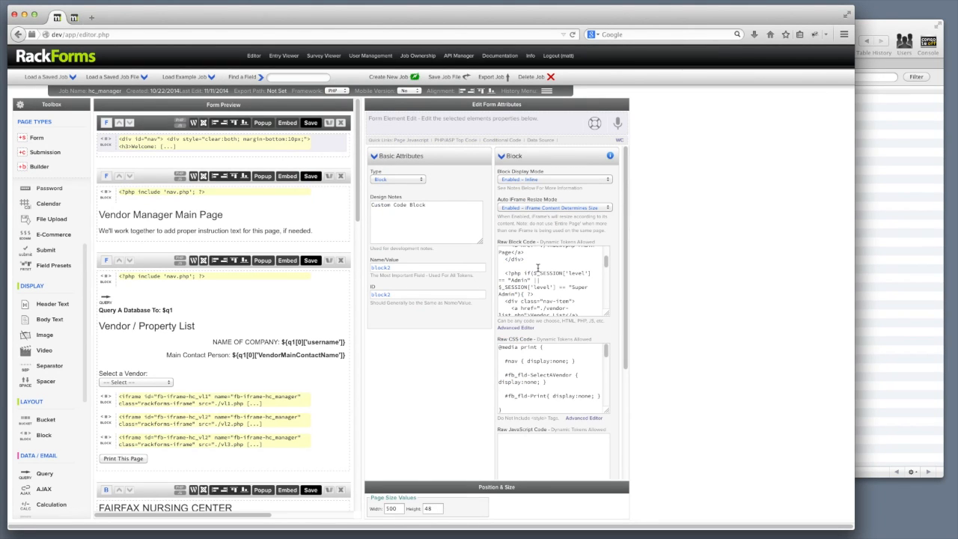
Step: Save the Vendor / Property List page and enlarge its preview to compare its embedded lists with the builder pages in the editor
scroll(213, 352, "down", 5)
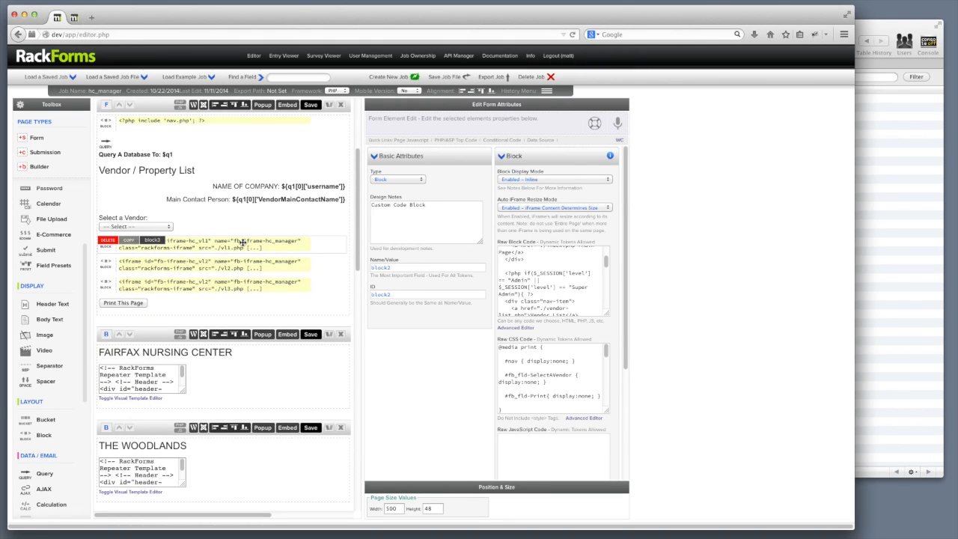
scroll(241, 246, "up", 1)
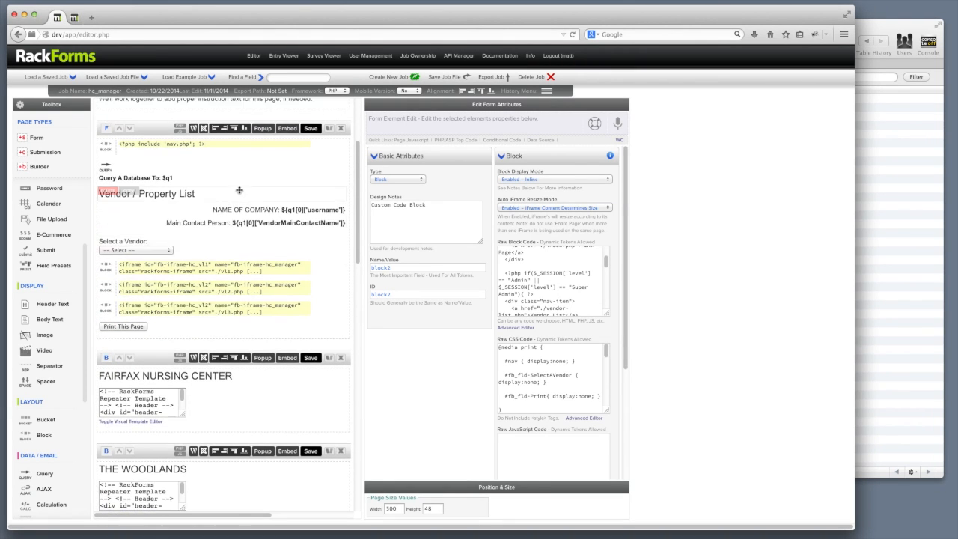
left_click(311, 129)
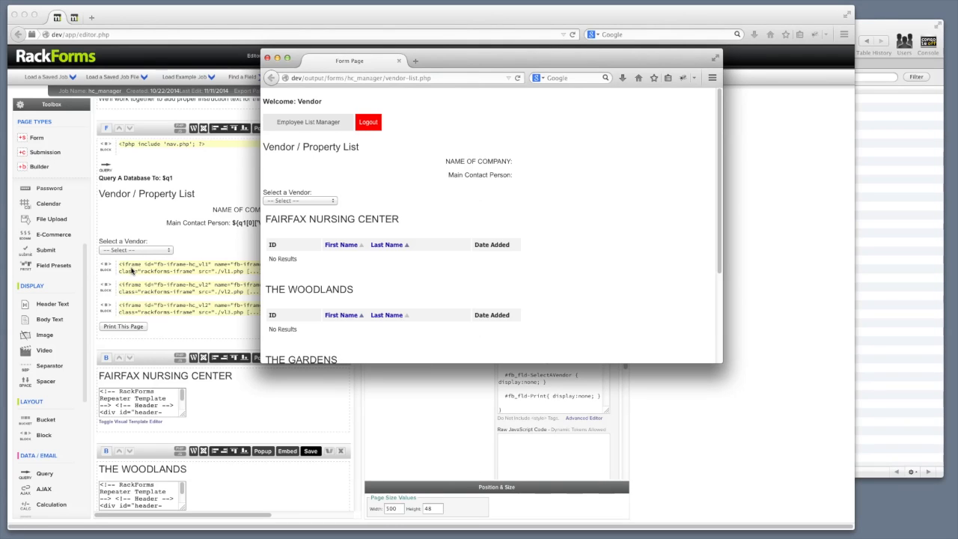
left_click_drag(721, 362, 729, 493)
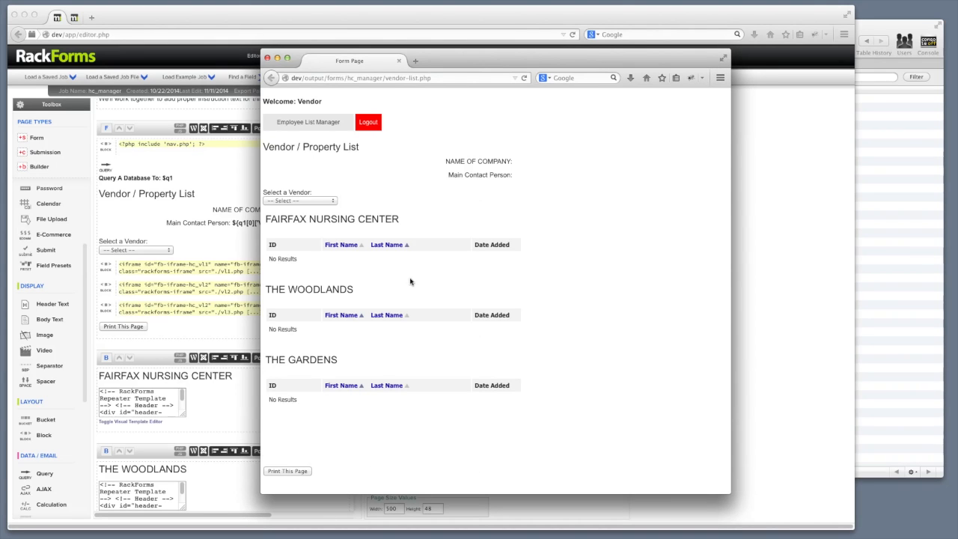
scroll(202, 361, "down", 1)
scroll(201, 362, "down", 5)
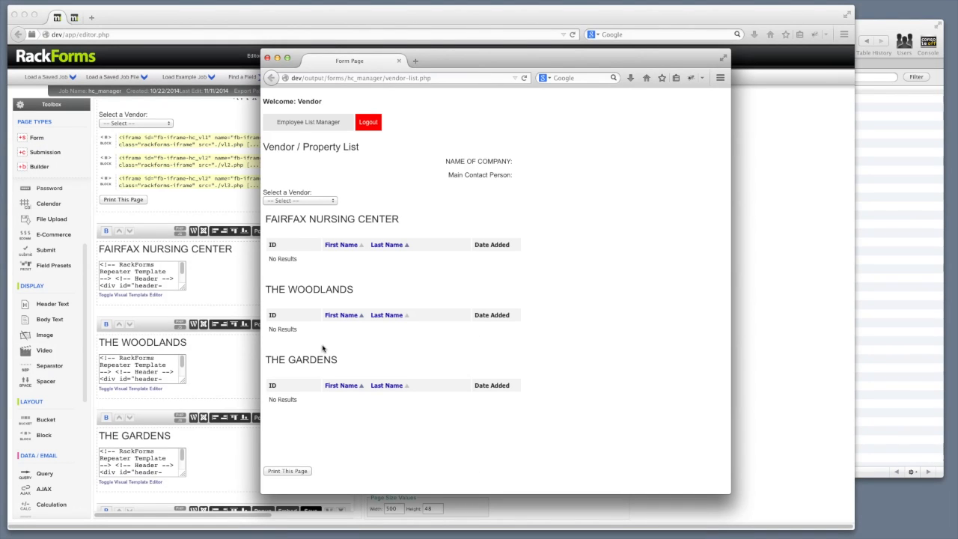
scroll(177, 271, "up", 5)
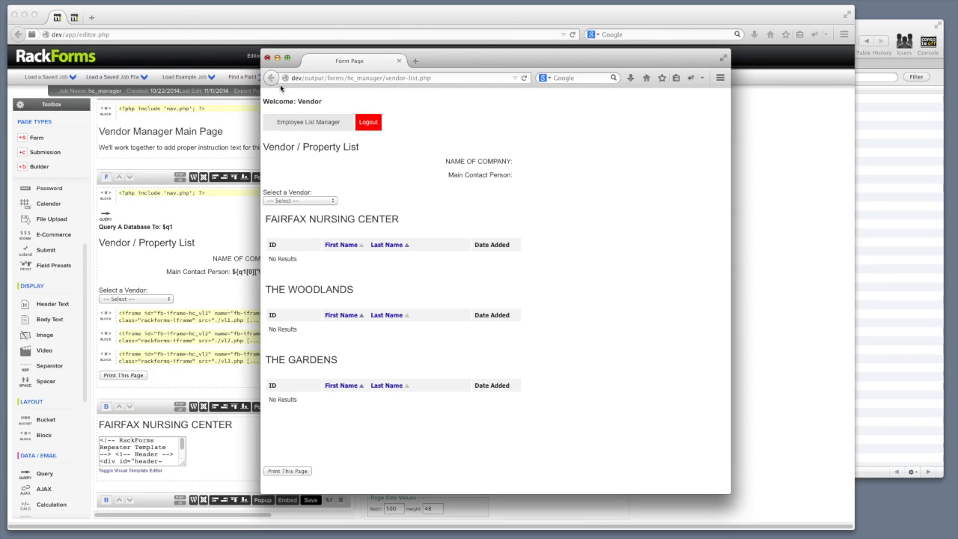
Step: Test the vendor selection in the Vendor / Property List preview with Vendor 2 and Vendor 3, and close the preview
left_click(325, 201)
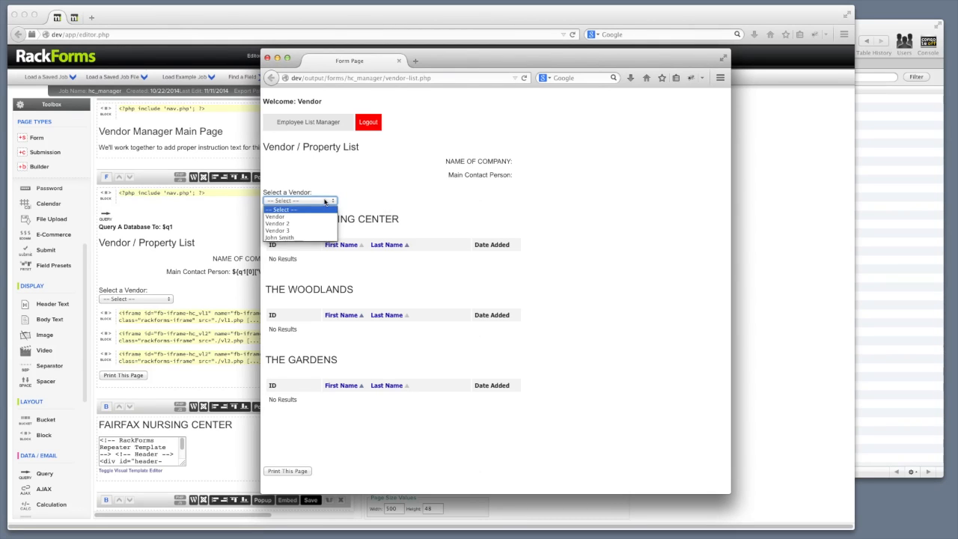
left_click(314, 223)
left_click(323, 200)
left_click(312, 231)
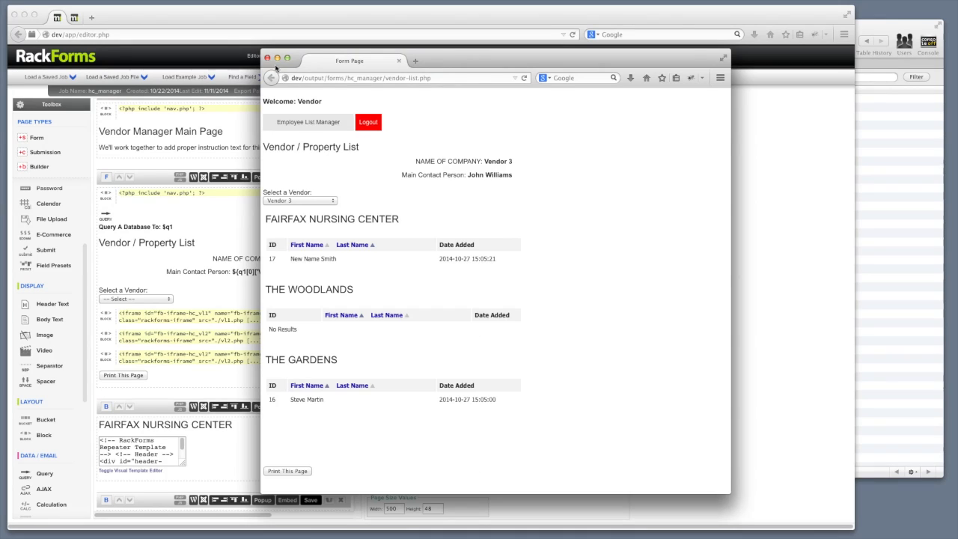
left_click(268, 58)
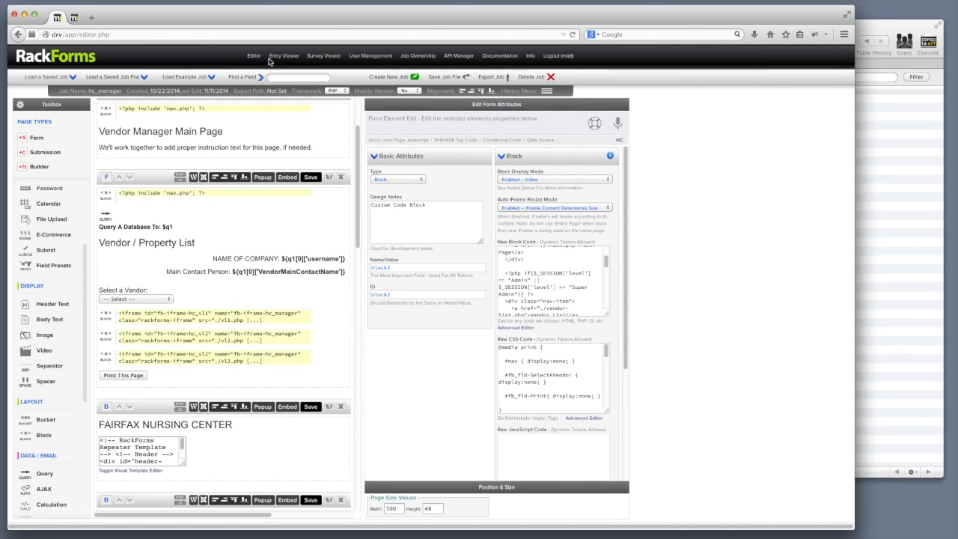
Step: Open the Vendor / Property List page's top block and highlight the include 'nav.php' statement in its raw block code
left_click(193, 192)
left_click(517, 250)
left_click_drag(547, 250, 576, 250)
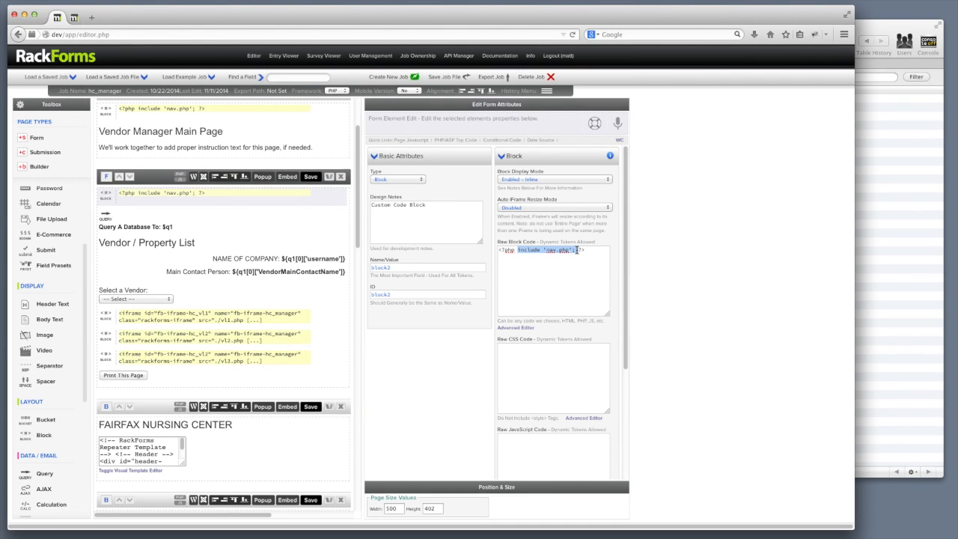
Step: Open the navigation page's properties, highlight its page name nav.php, and close the properties
scroll(124, 207, "up", 3)
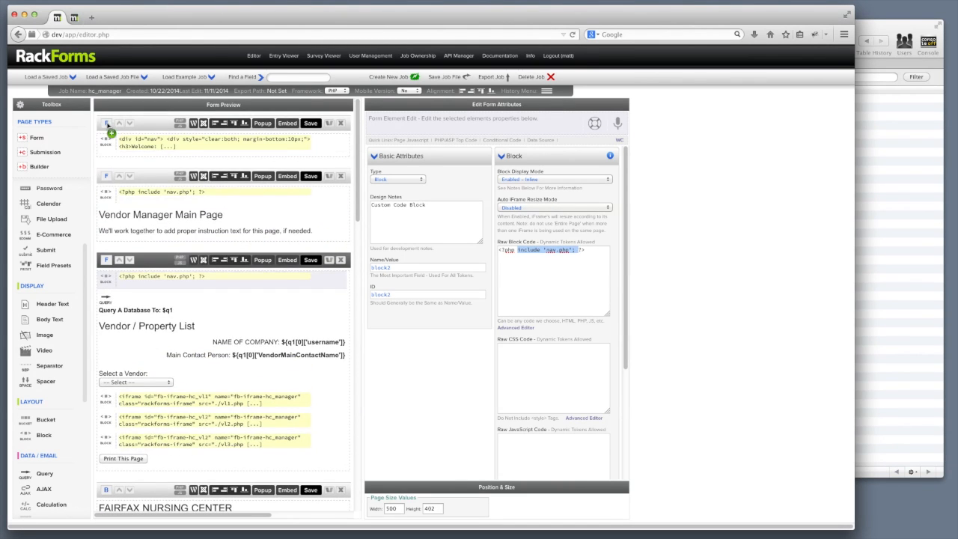
left_click(107, 124)
triple_click(129, 312)
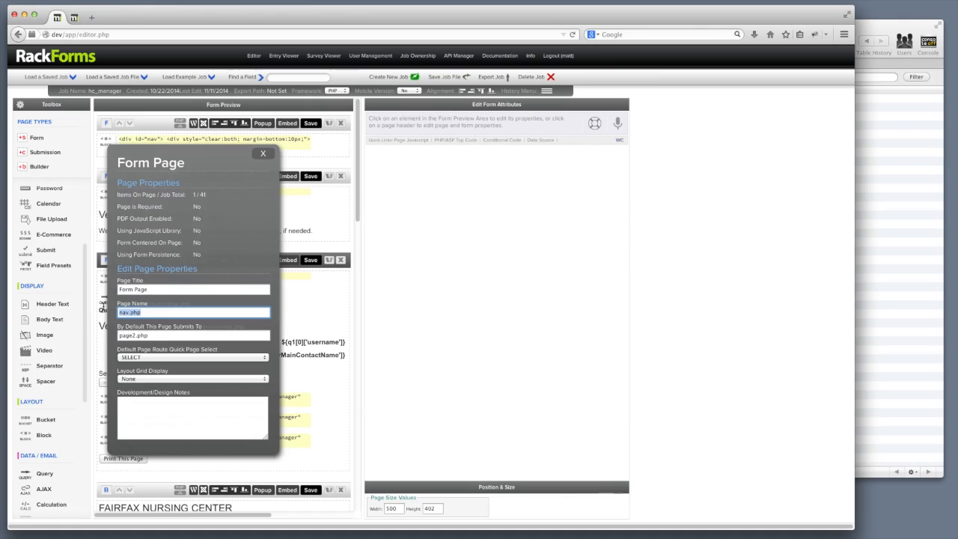
left_click(262, 156)
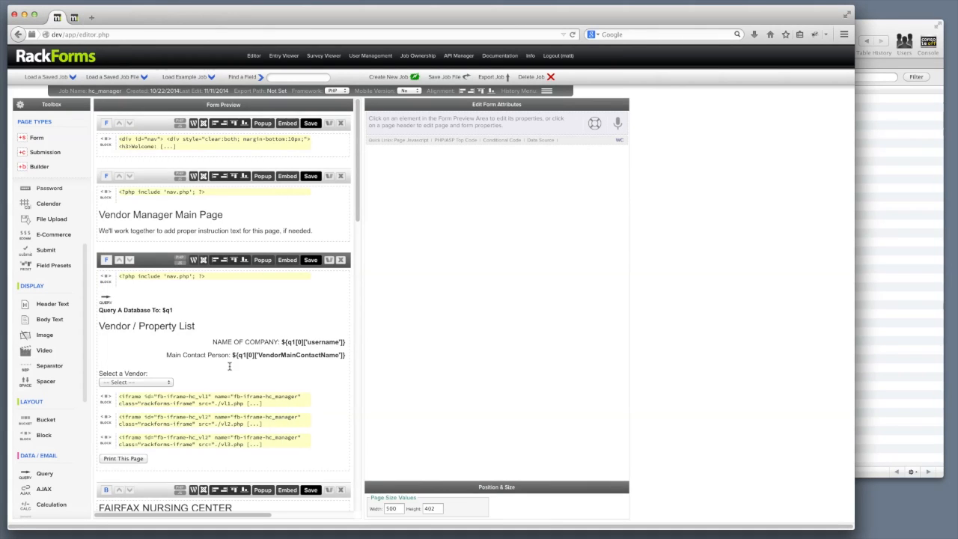
Step: Inspect the vl1.php iframe block alongside the builder pages, view the FAIRFAX NURSING CENTER page's embed code, and dismiss it
scroll(231, 366, "down", 3)
left_click(235, 320)
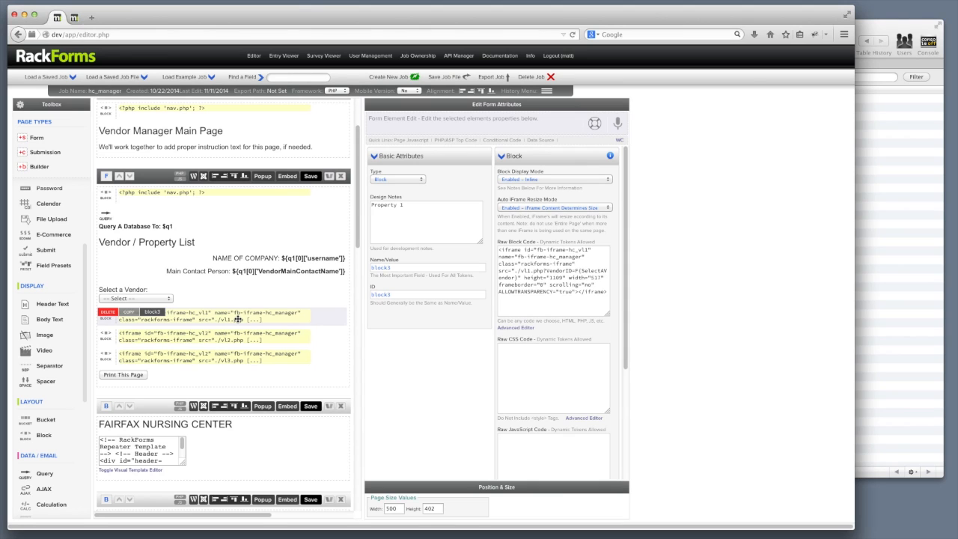
scroll(229, 344, "down", 7)
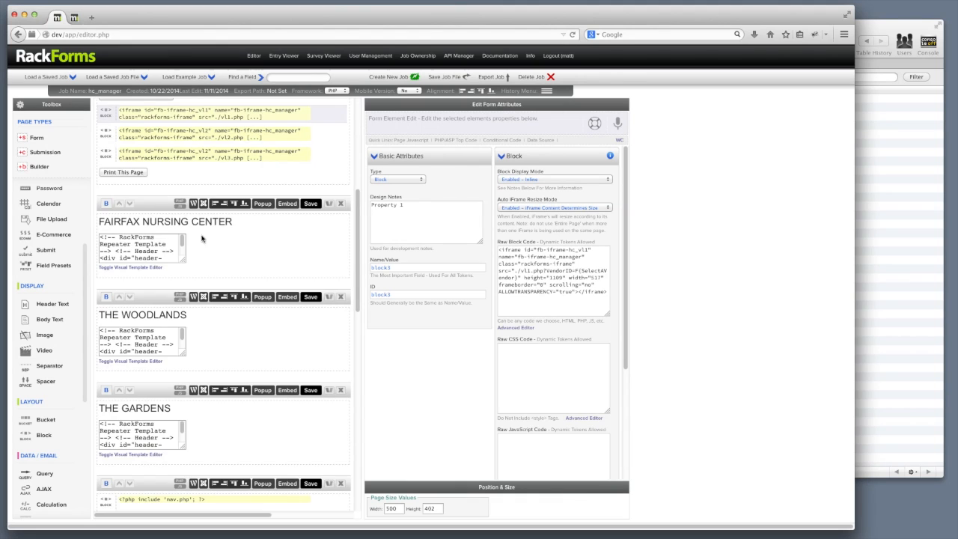
scroll(220, 246, "up", 7)
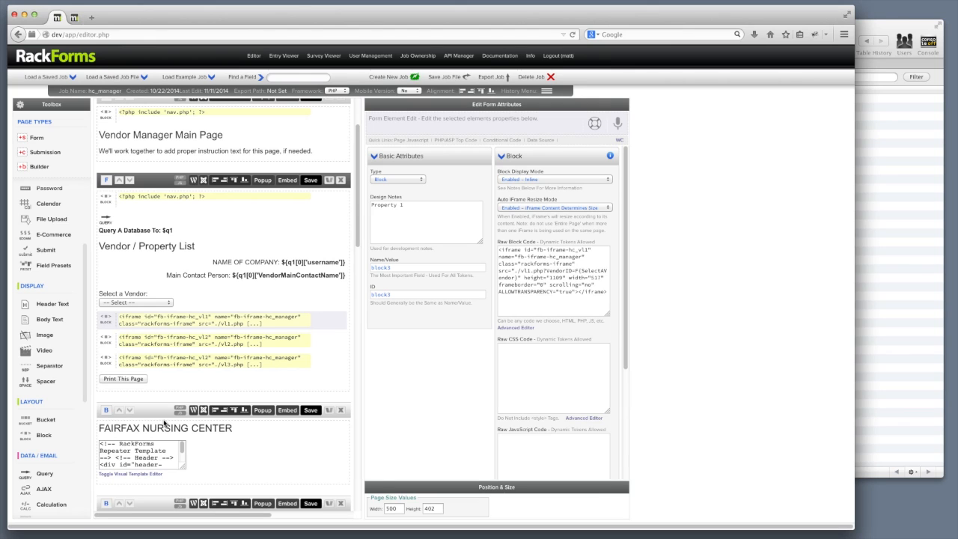
mouse_move(239, 324)
left_click(287, 410)
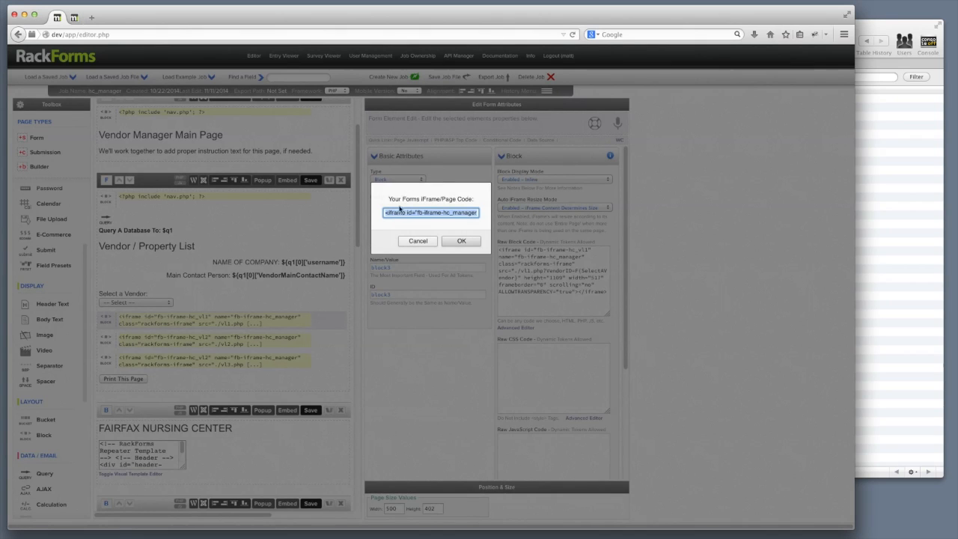
left_click(418, 240)
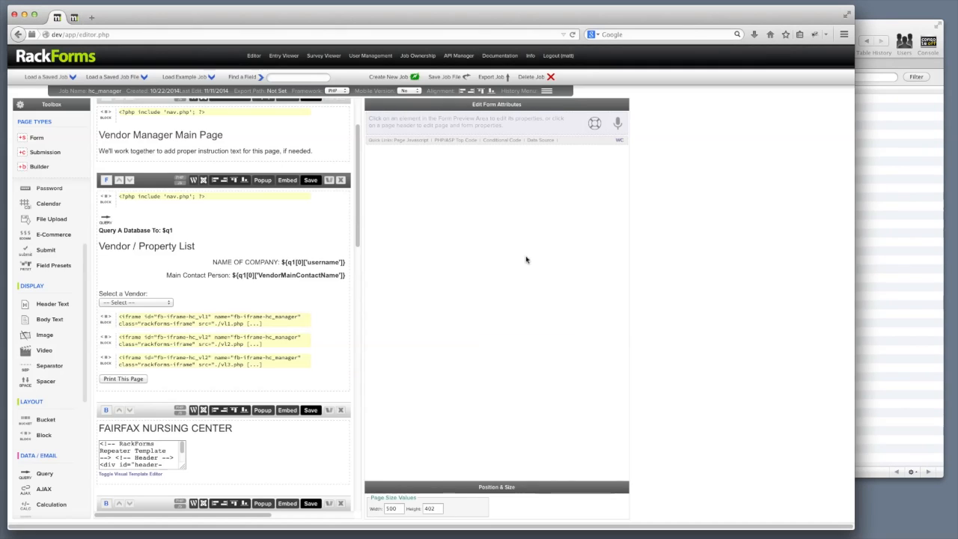
Step: Reopen the vl1.php iframe block and highlight its VendorID parameter, F{SelectAVendor} token and vl1.php source in the raw block code
left_click(248, 315)
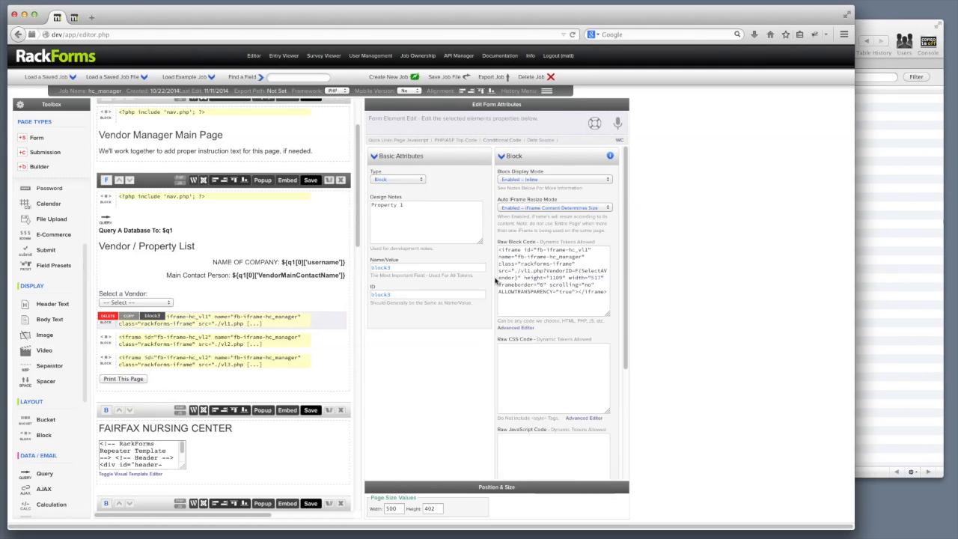
double_click(554, 271)
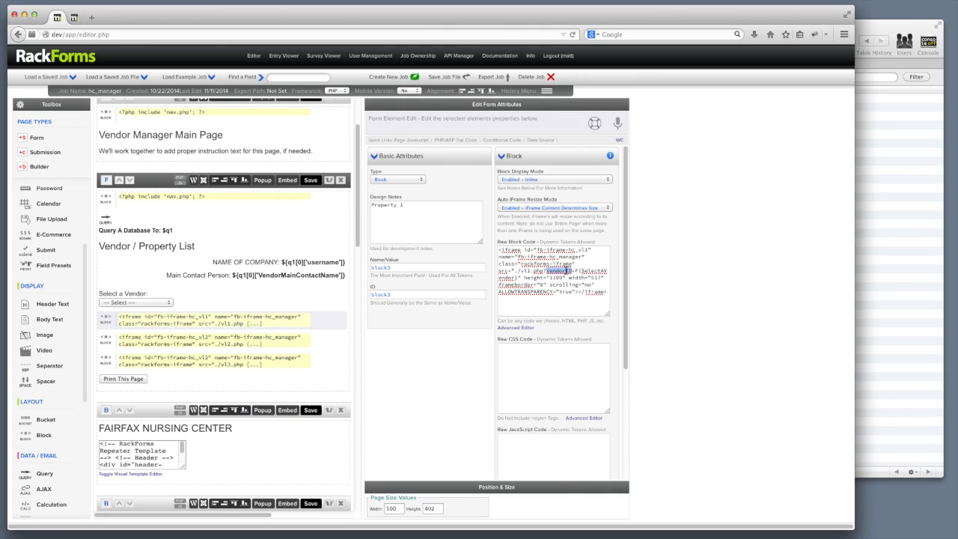
left_click(577, 271)
left_click_drag(578, 271, 514, 277)
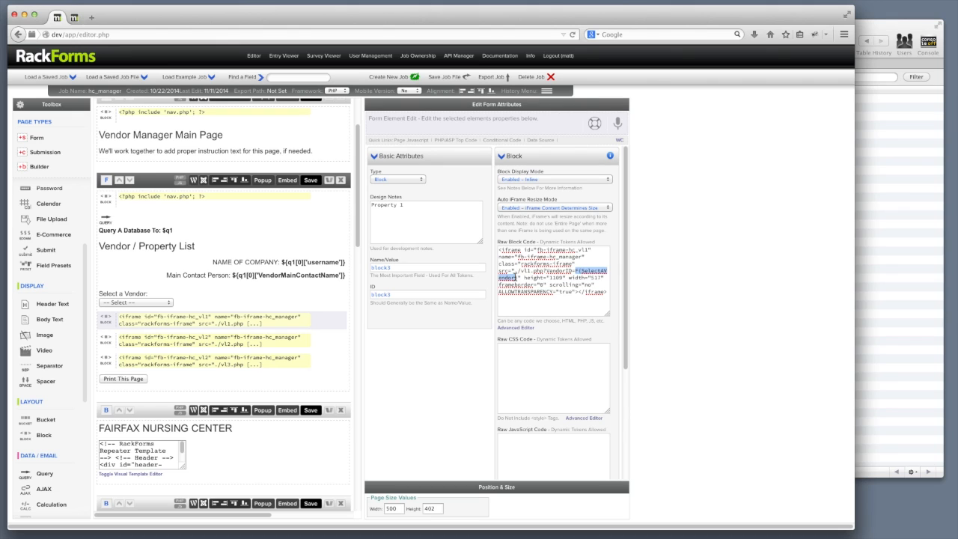
left_click_drag(517, 270, 543, 270)
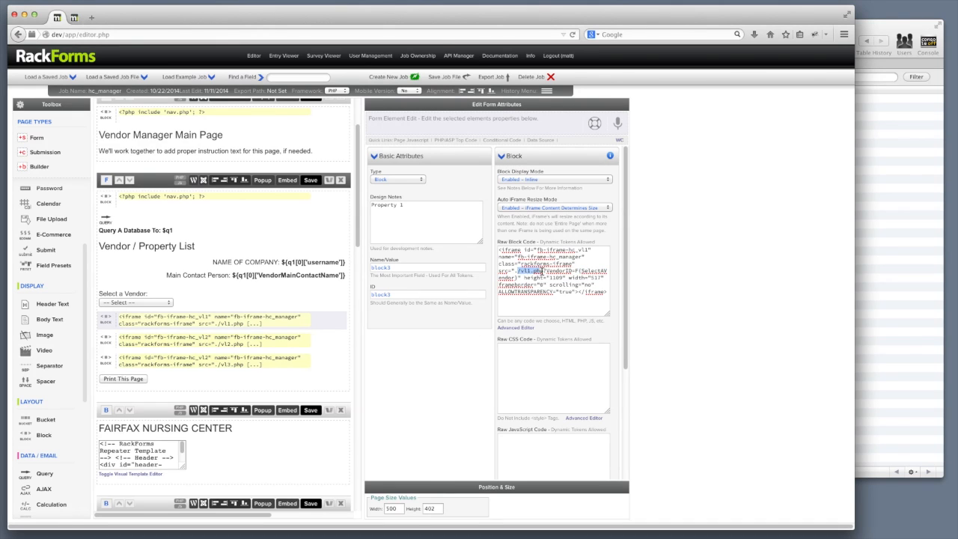
left_click(544, 271)
double_click(554, 271)
Step: Open the Select a Vendor menu's properties and highlight the onchange="document.forms[0].submit()" code in its extra attributes
mouse_move(178, 299)
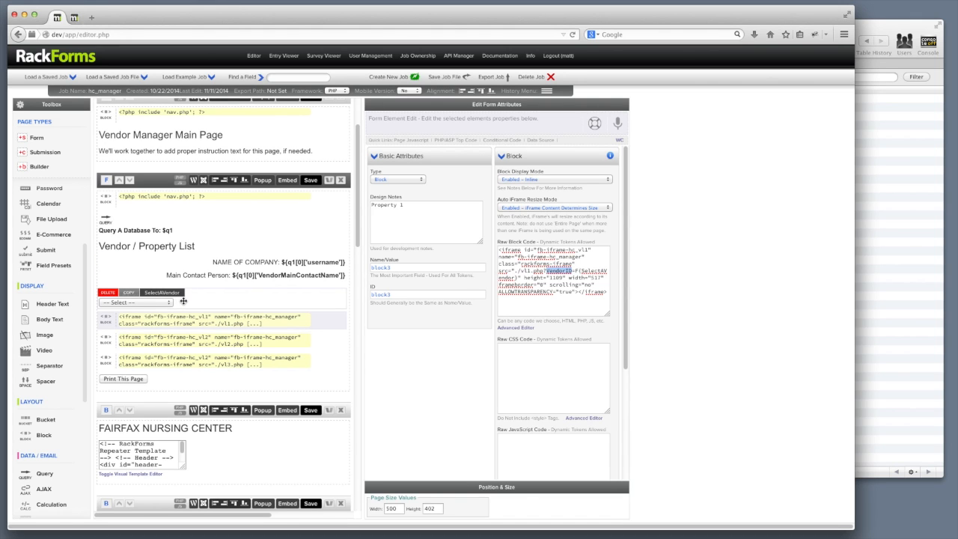
left_click(183, 301)
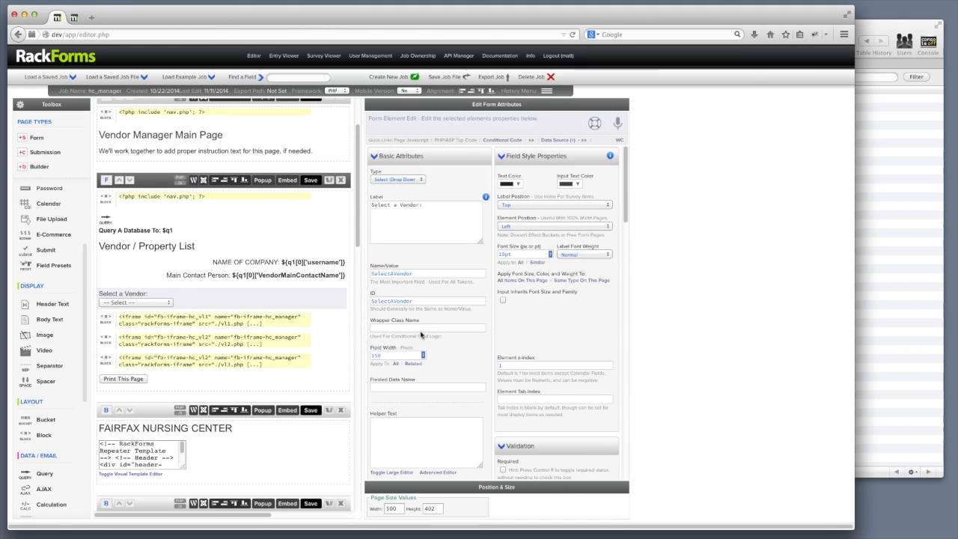
scroll(397, 374, "down", 5)
left_click_drag(398, 374, 361, 355)
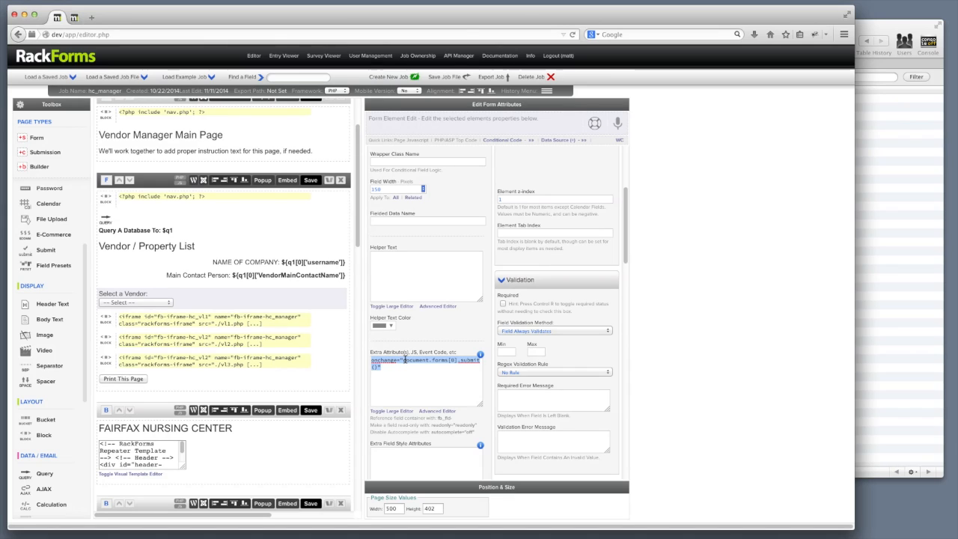
Step: Return to the vl1.php iframe block and highlight the SelectAVendor field name inside its token
mouse_move(243, 306)
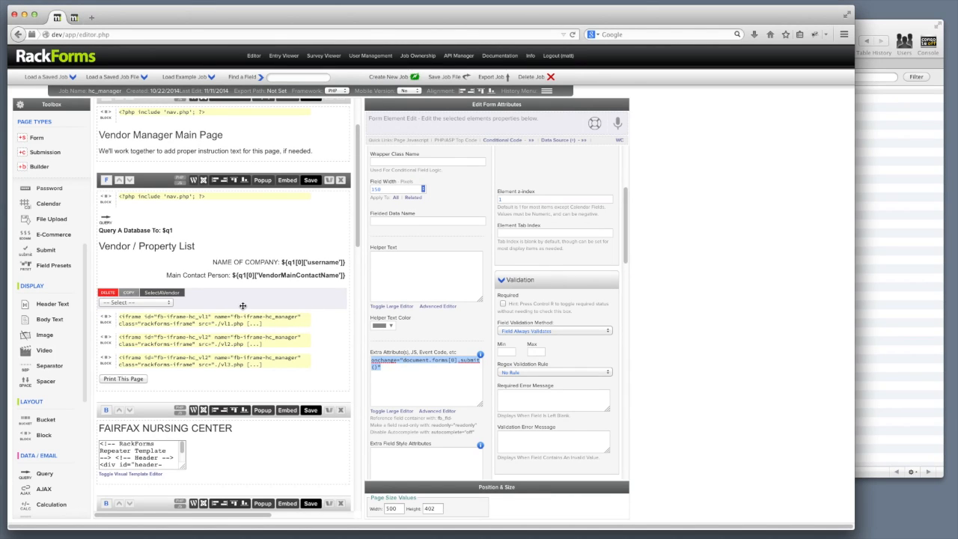
left_click(237, 318)
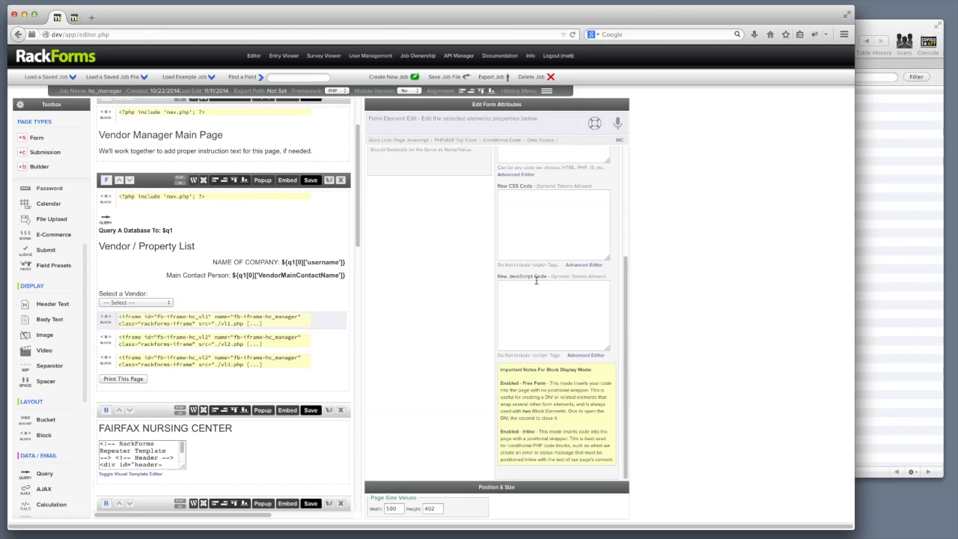
double_click(595, 270)
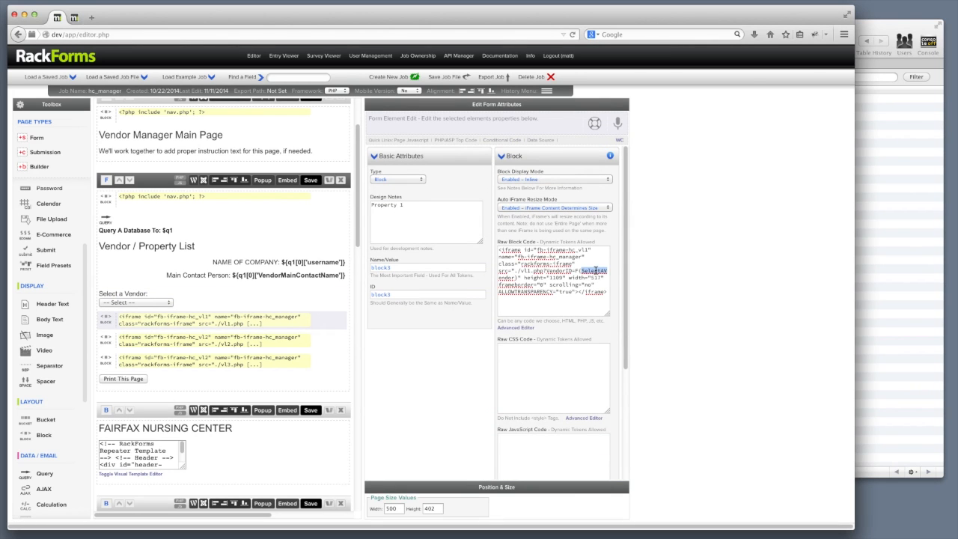
left_click_drag(584, 271, 520, 277)
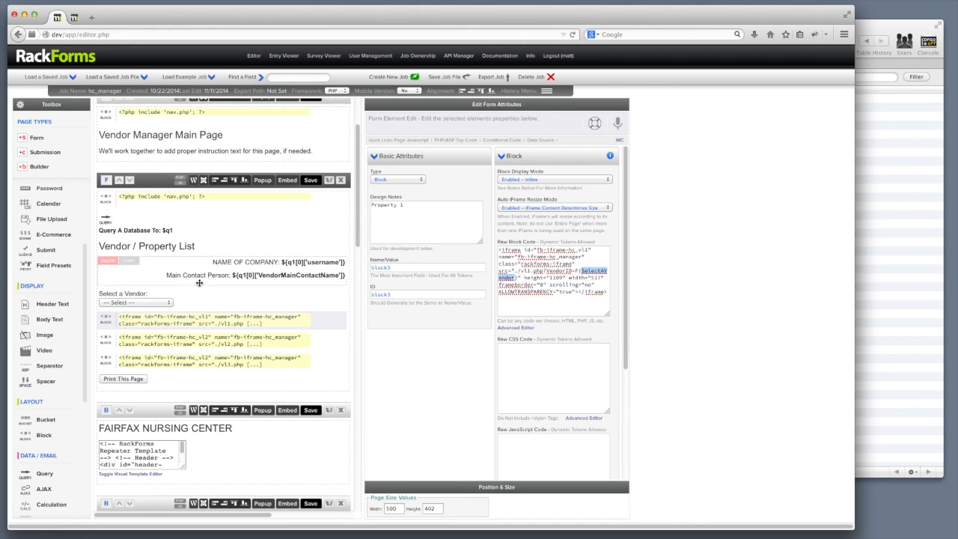
mouse_move(176, 319)
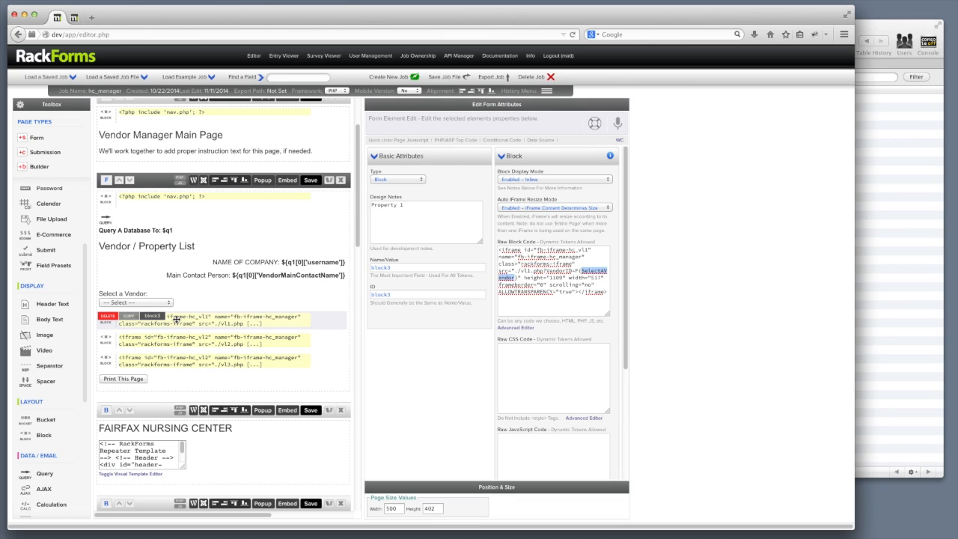
scroll(244, 314, "down", 3)
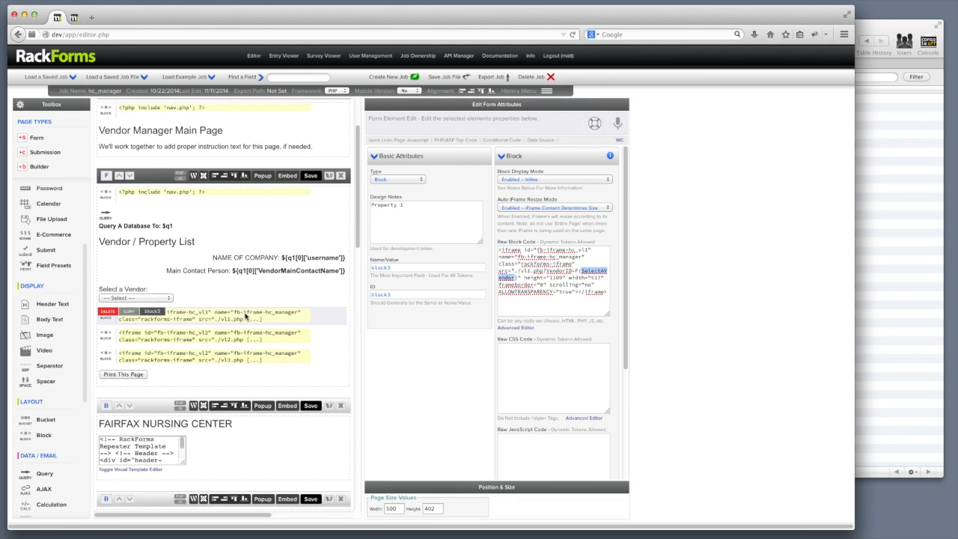
mouse_move(217, 228)
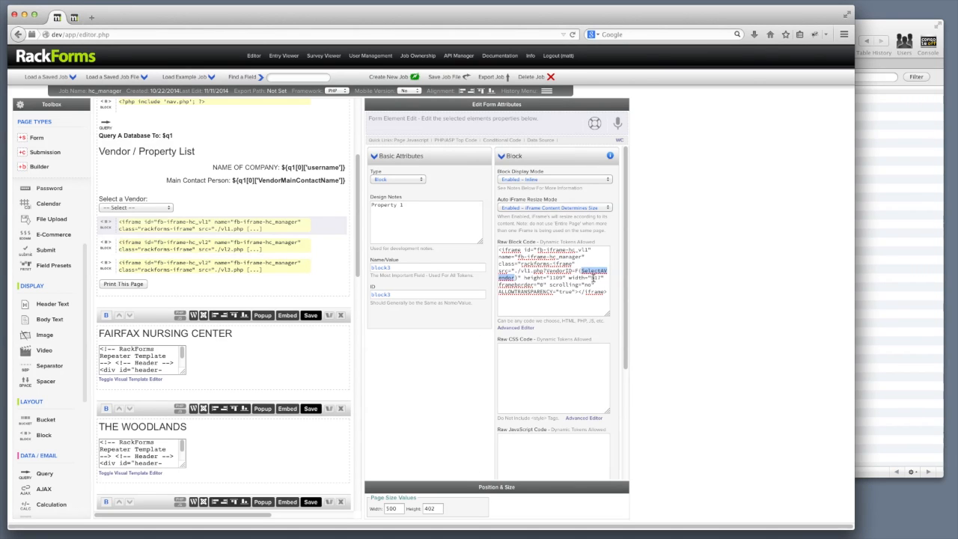
mouse_move(169, 208)
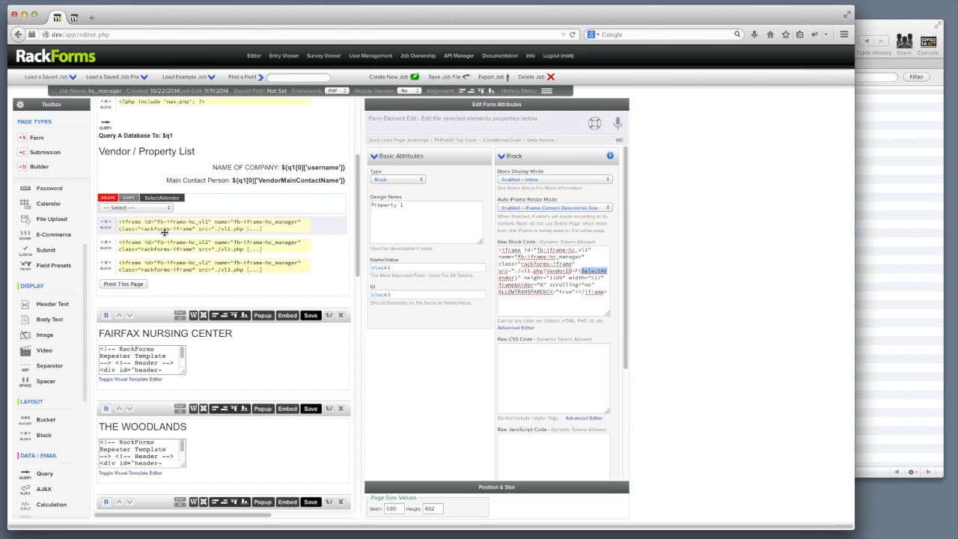
Step: Highlight hc_employees, VendorID and G{VendorID} in the FAIRFAX NURSING CENTER repeater's SQL, and the matching VendorID parameter in the vl1.php iframe block
left_click(203, 358)
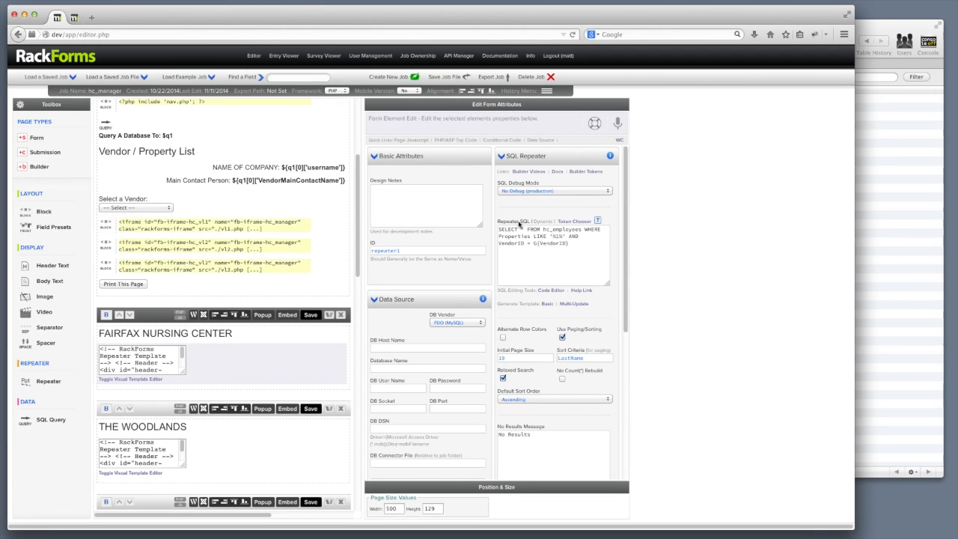
left_click_drag(570, 244, 533, 244)
left_click(542, 230)
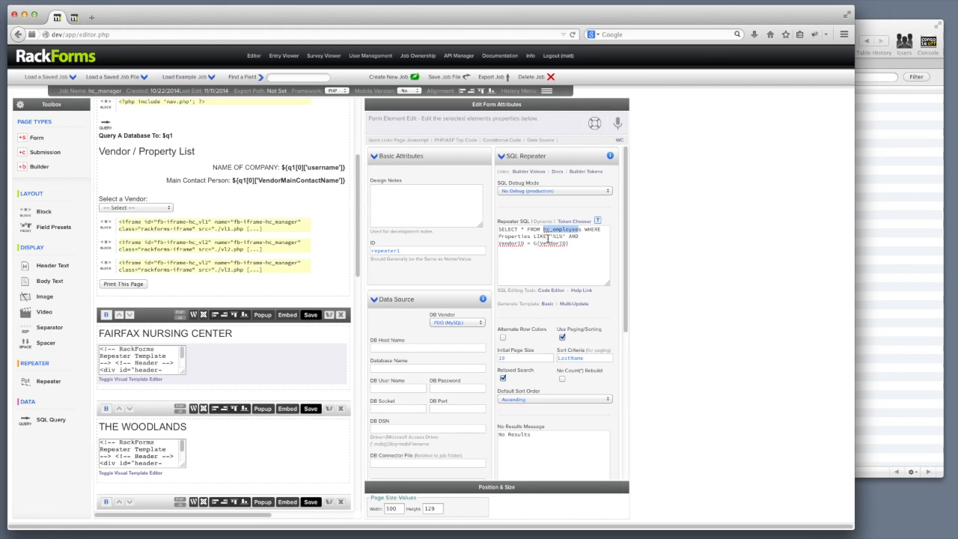
double_click(508, 244)
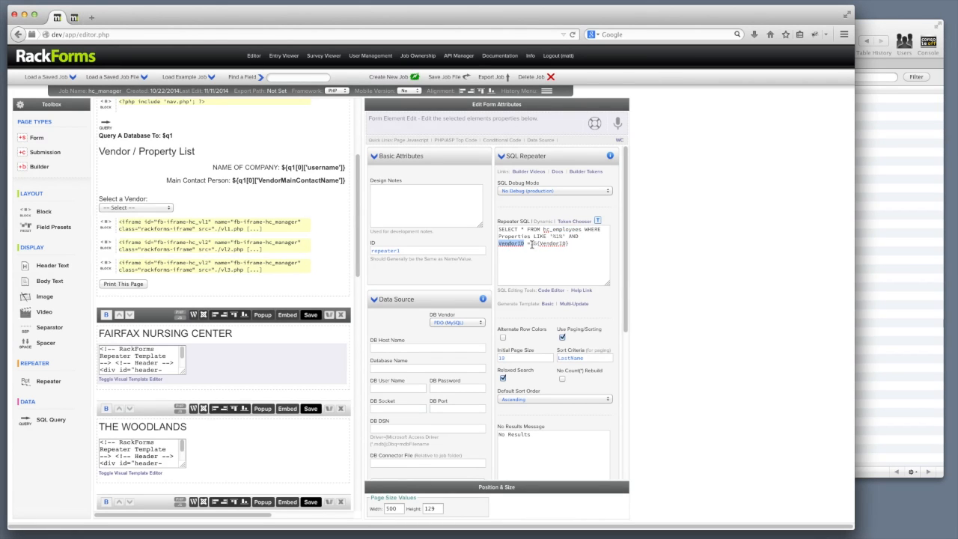
left_click_drag(534, 244, 569, 244)
left_click(229, 228)
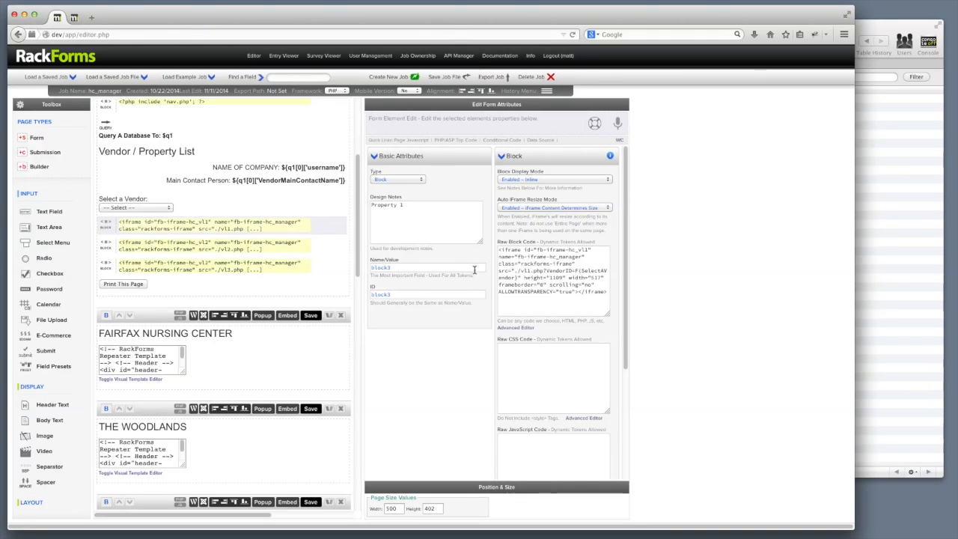
double_click(560, 271)
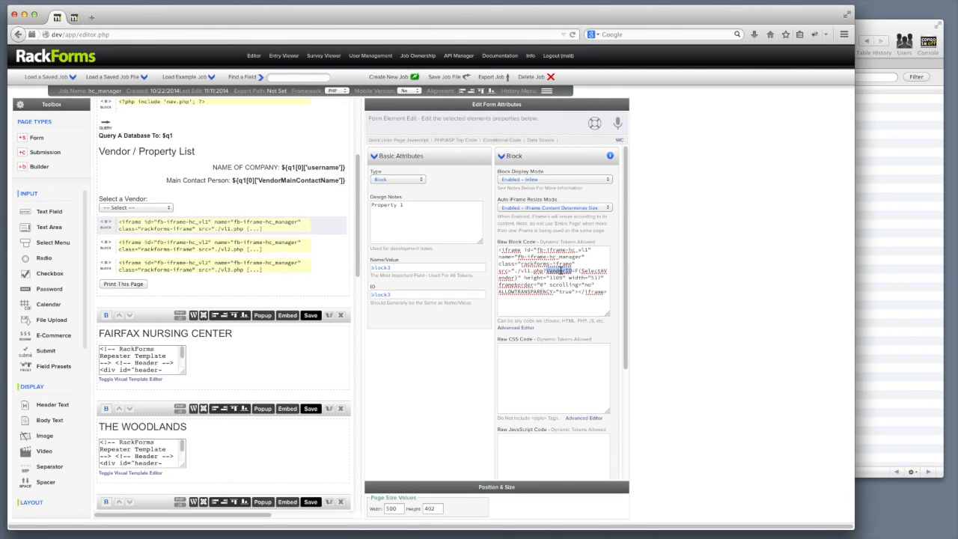
Step: Save the Vendor / Property List page, test its preview with the vendor named Vendor in an enlarged window, and close the preview
scroll(314, 212, "up", 3)
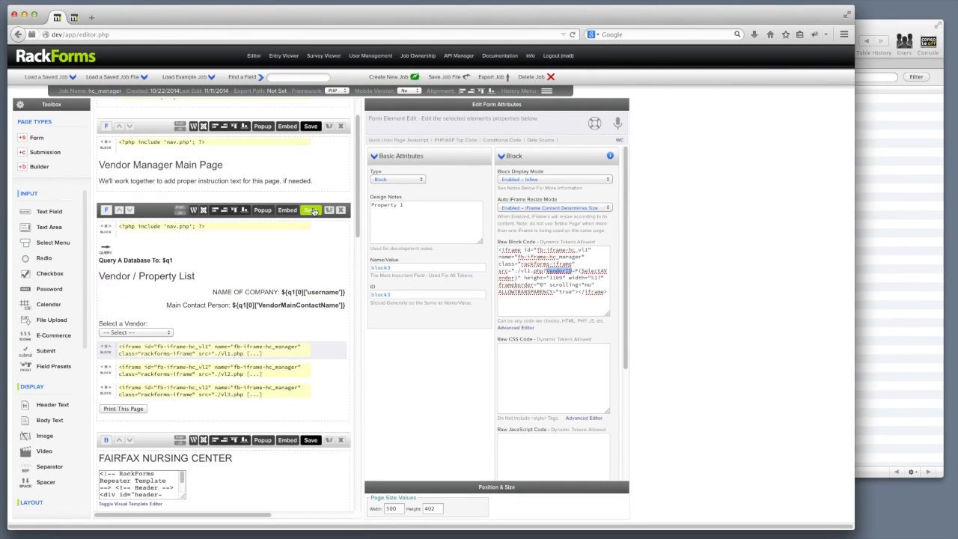
left_click(313, 212)
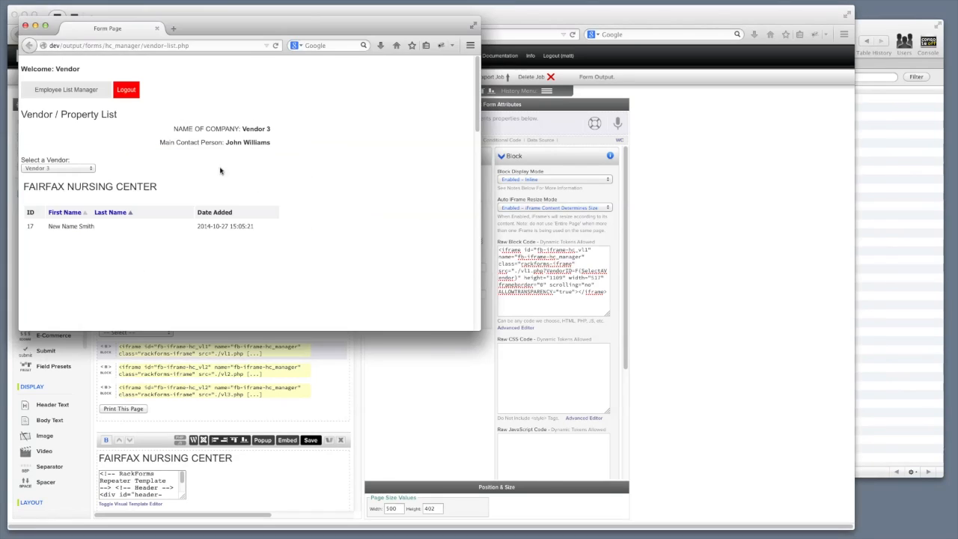
left_click(81, 169)
left_click(74, 185)
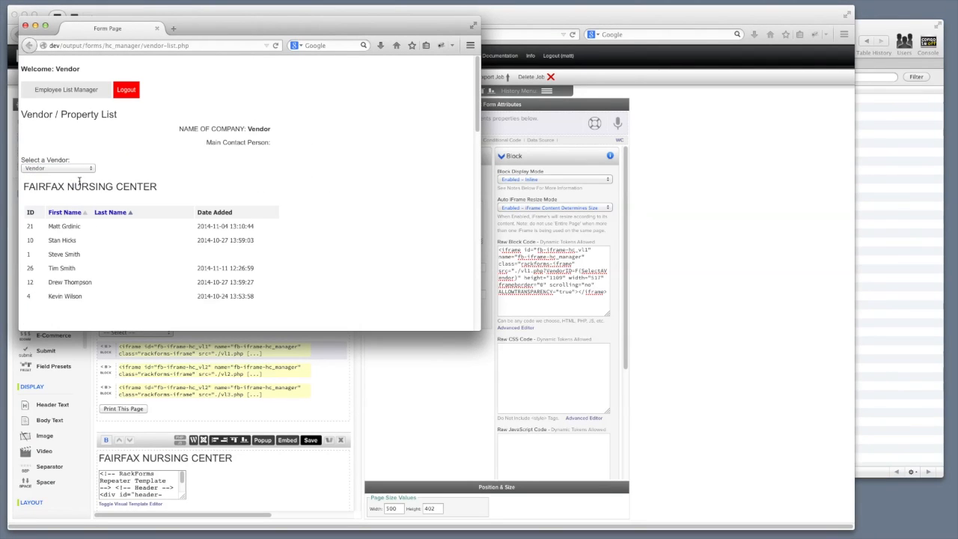
left_click_drag(472, 327, 604, 494)
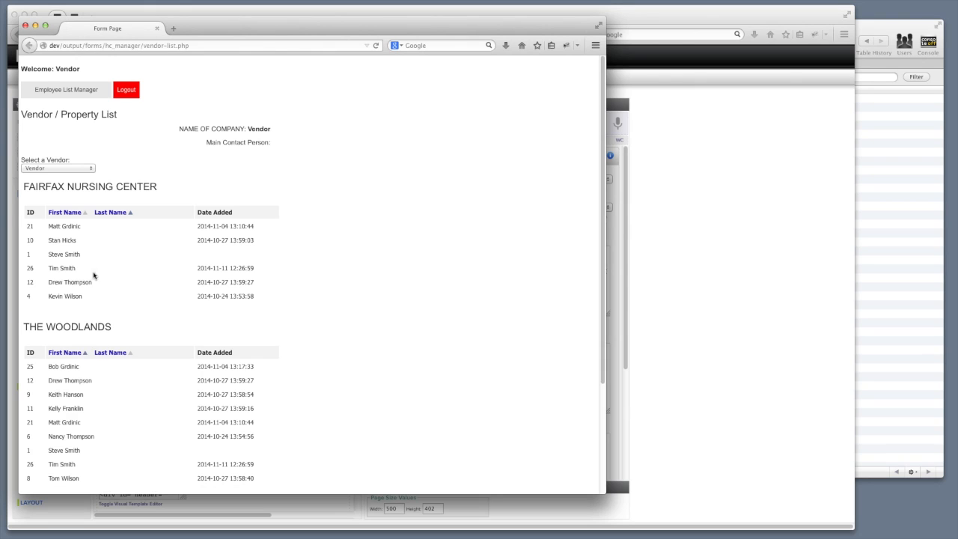
left_click(25, 26)
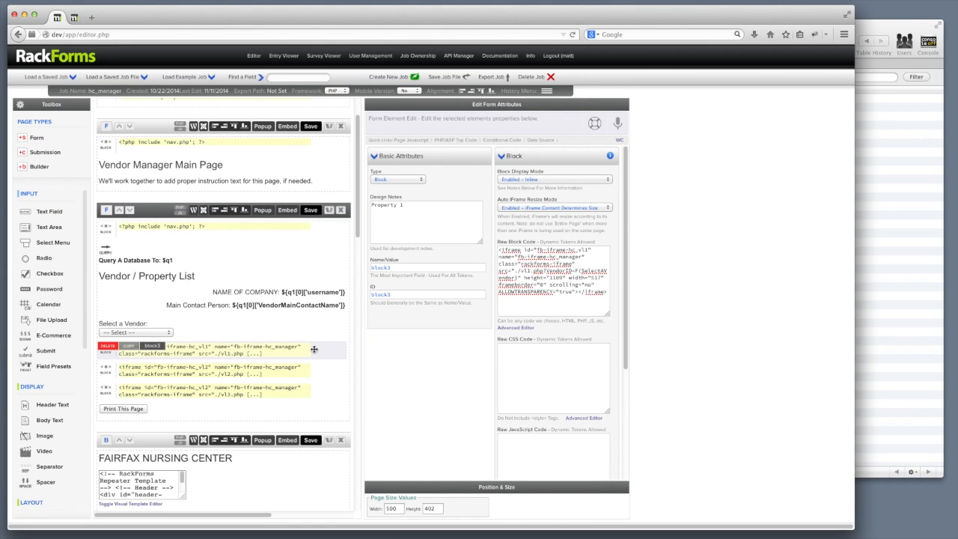
Step: Open the Vendor / Property List page's $q1 query and highlight VendorMainContactName, the ? placeholder and the SelectAVendor variable
scroll(253, 353, "up", 1)
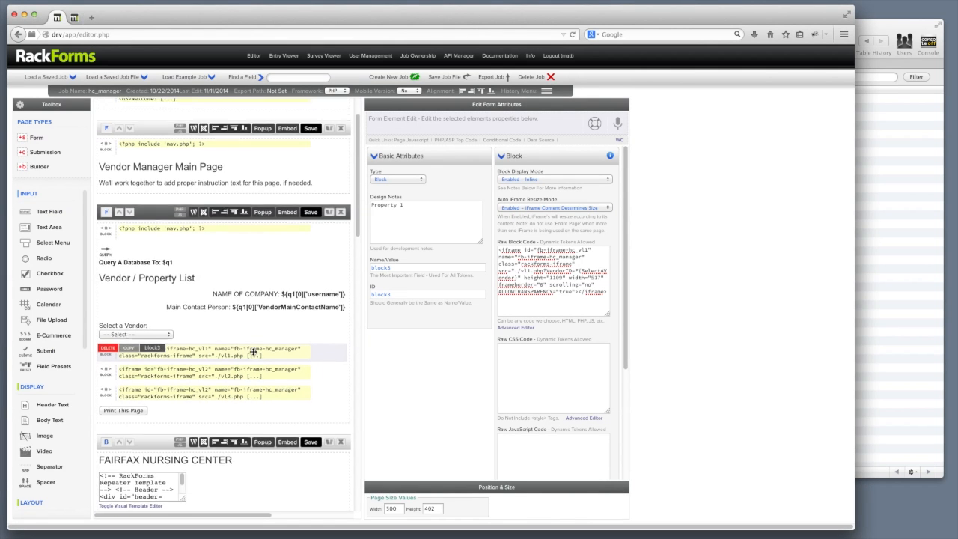
left_click(197, 265)
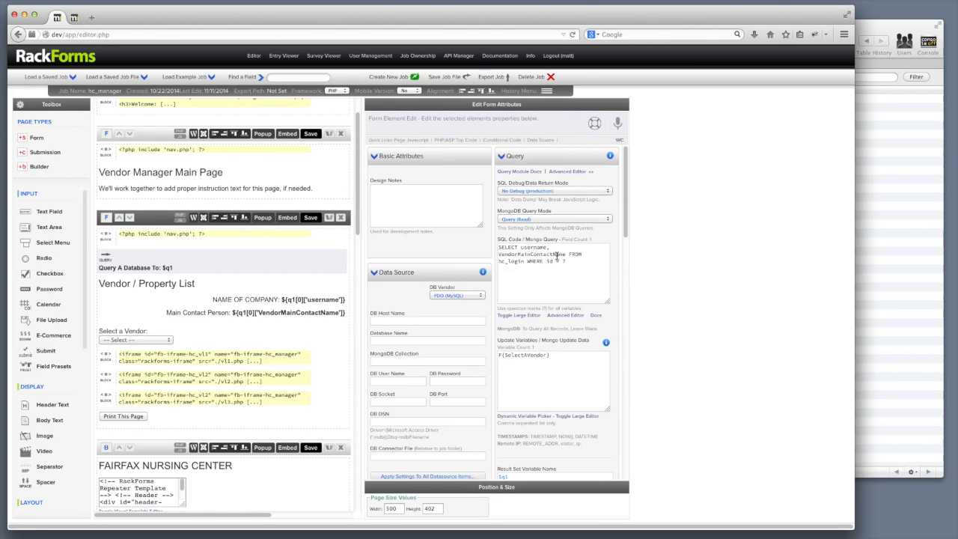
left_click_drag(565, 255, 487, 264)
double_click(532, 247)
double_click(563, 261)
double_click(530, 356)
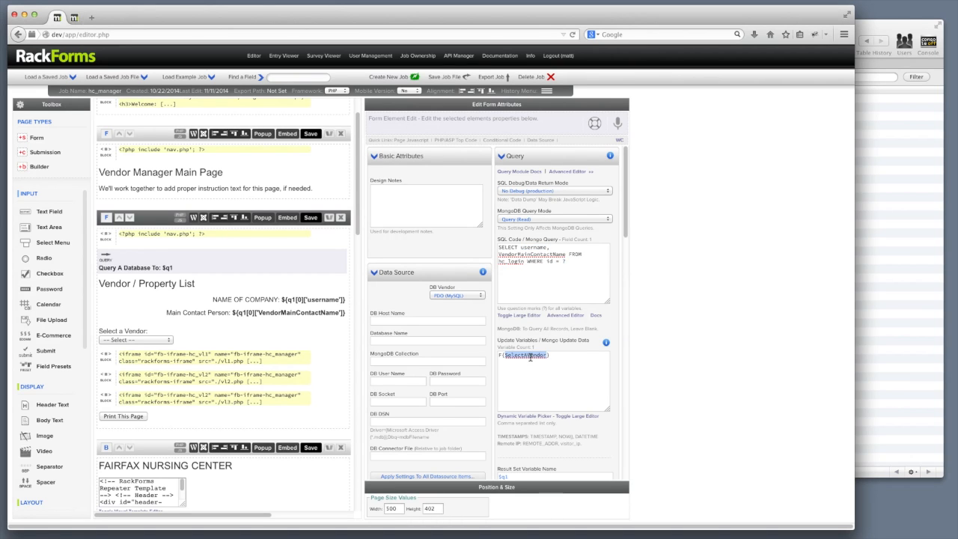
Step: Highlight the query's ? placeholder again, then VendorMainContactName in the label of the company and contact body text
mouse_move(152, 329)
left_click(533, 274)
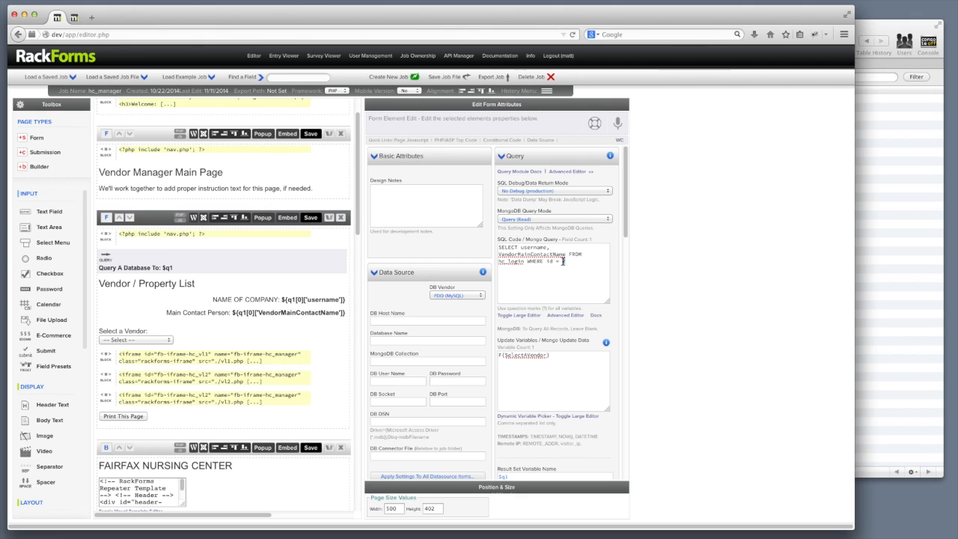
type("?")
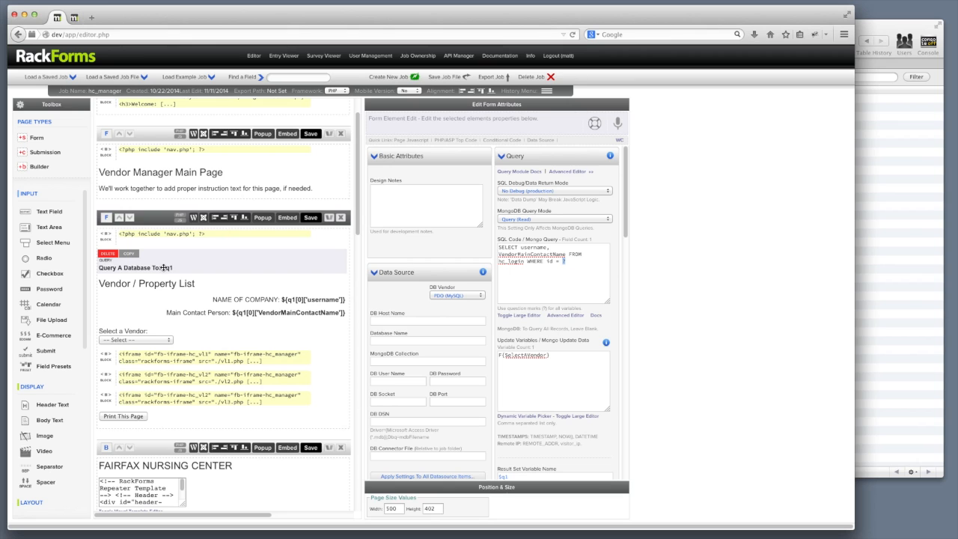
left_click(301, 301)
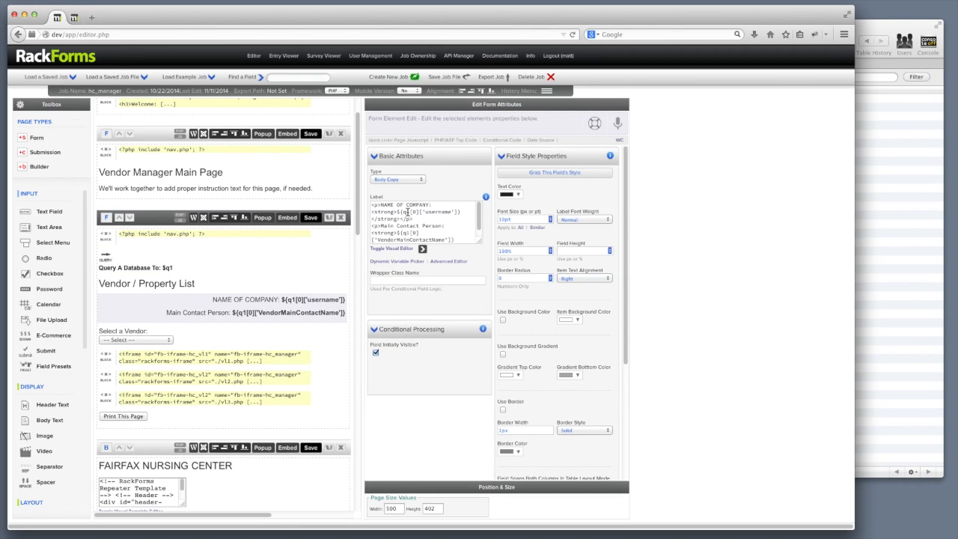
double_click(416, 240)
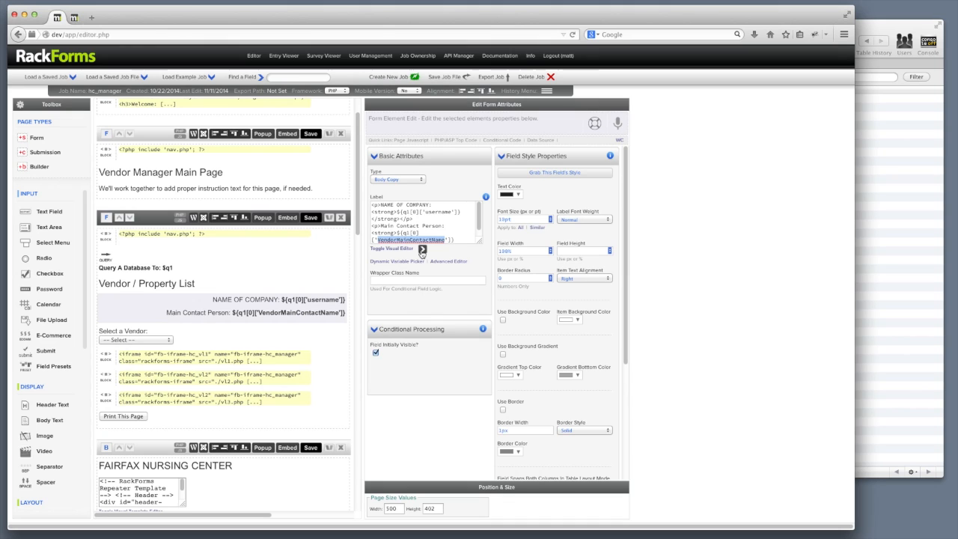
Step: Save the Vendor / Property List page and test its preview with Vendor 2 and Vendor 3
left_click(310, 217)
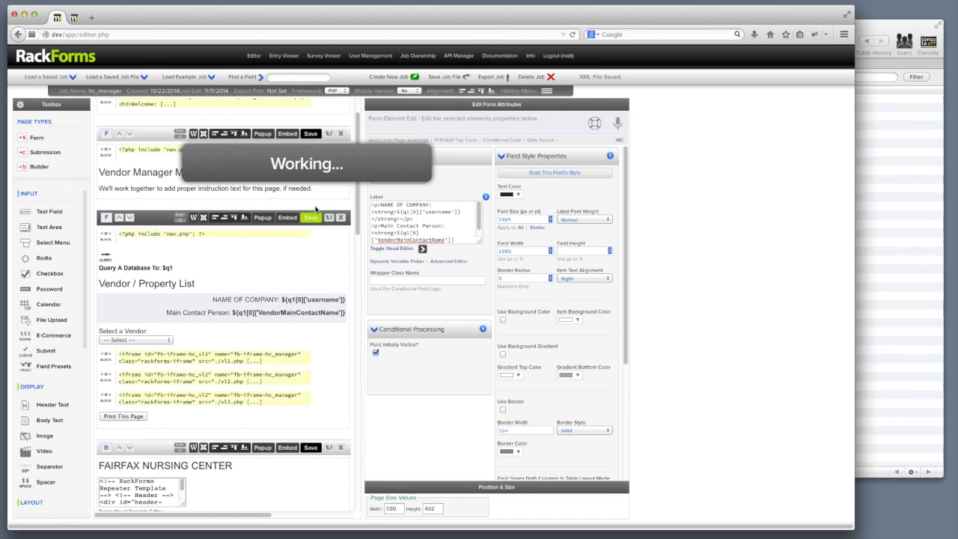
left_click(80, 168)
left_click(62, 191)
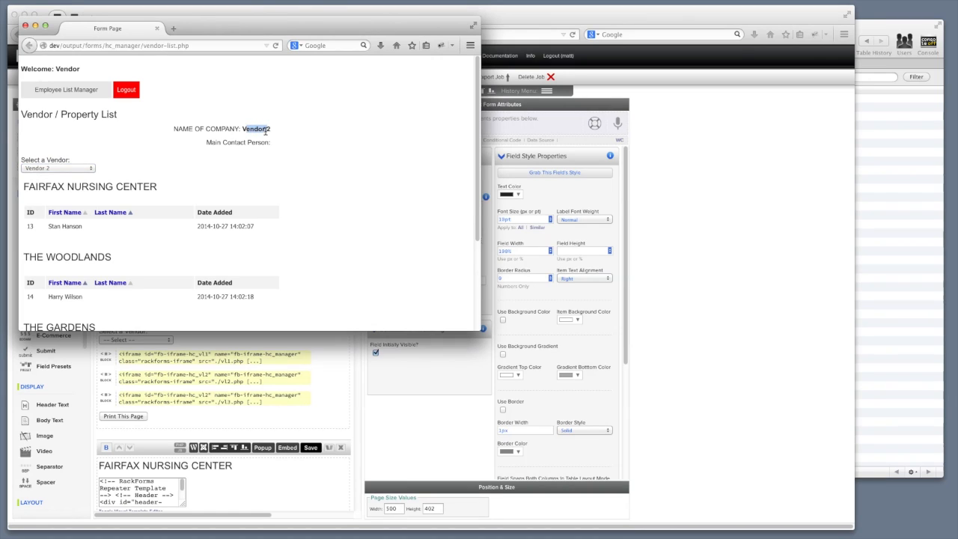
left_click(51, 165)
left_click(64, 199)
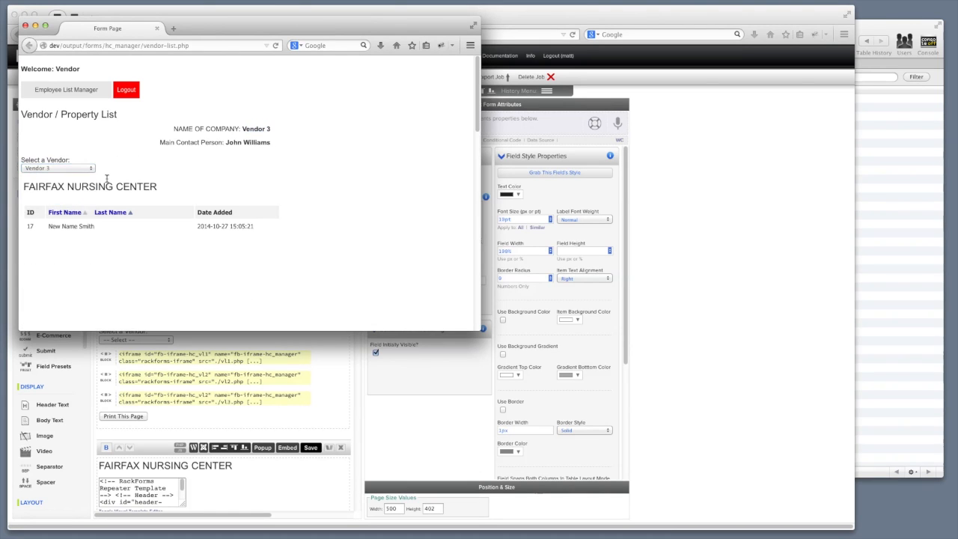
Step: Highlight the main contact person's name in the Vendor / Property List preview, then close the preview
left_click_drag(242, 129, 271, 144)
left_click(229, 143)
left_click(232, 145)
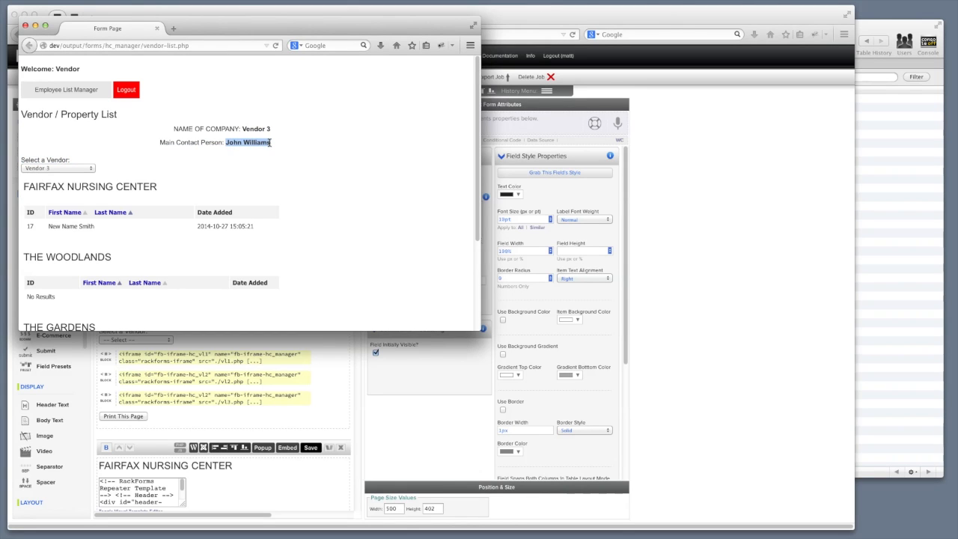
left_click(25, 26)
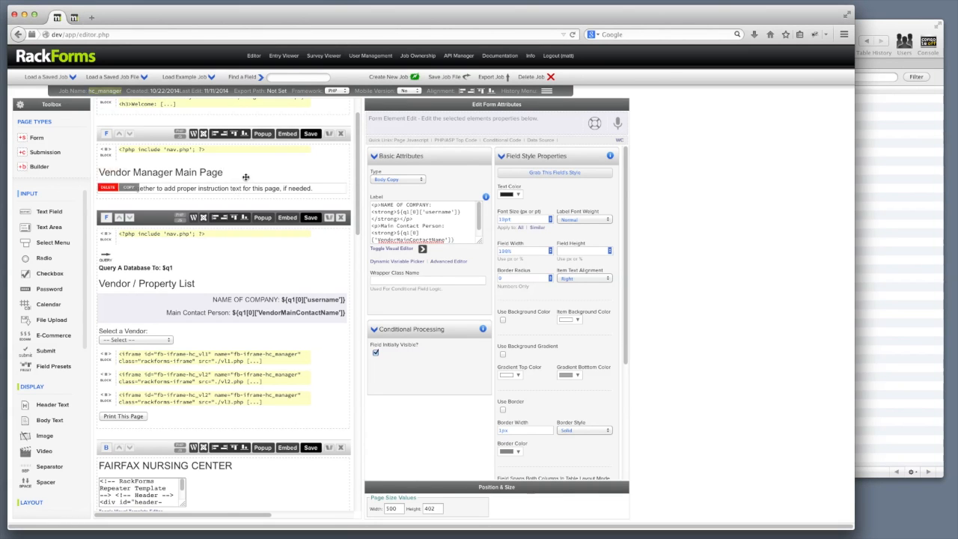
Step: Reopen the vl1.php iframe block's properties and highlight the VendorID parameter in its raw code
scroll(232, 328, "up", 2)
scroll(232, 329, "down", 2)
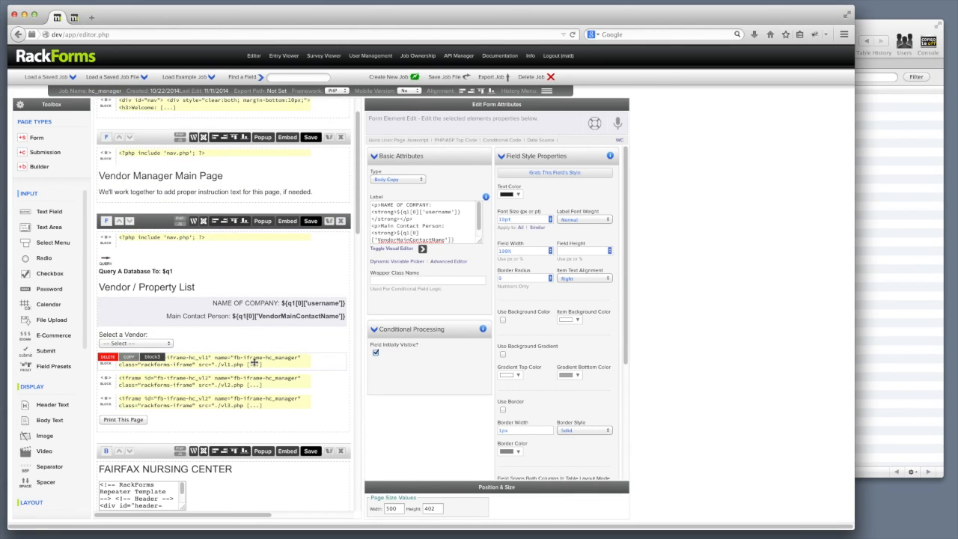
left_click(255, 362)
double_click(560, 271)
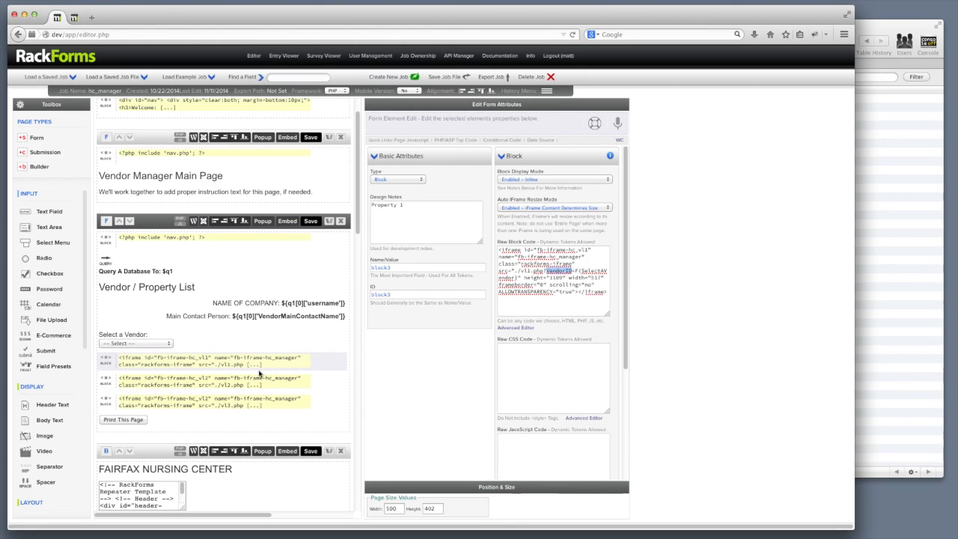
mouse_move(257, 366)
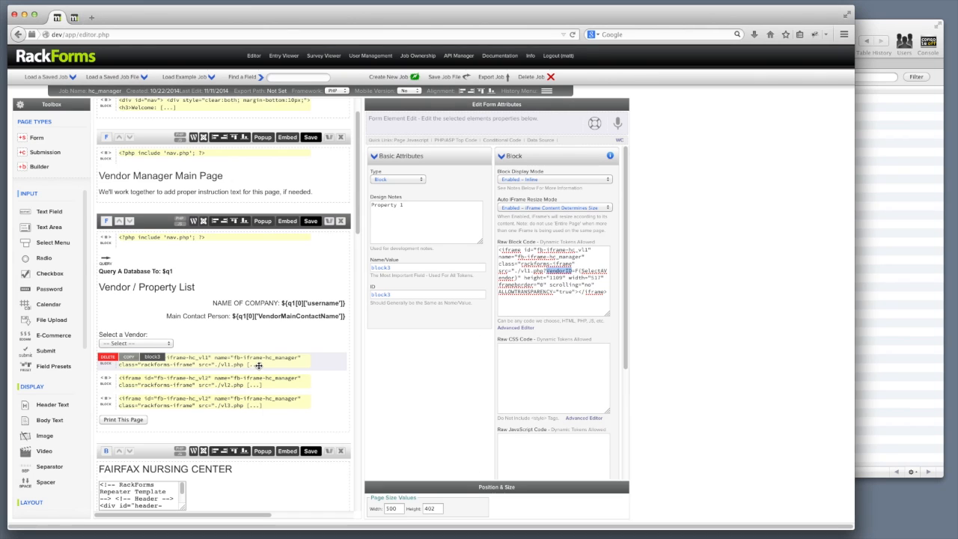
Step: Open the iframe block on the Employee List Manager page and highlight the exployee-list.php source in its code
scroll(257, 366, "down", 12)
scroll(260, 367, "down", 3)
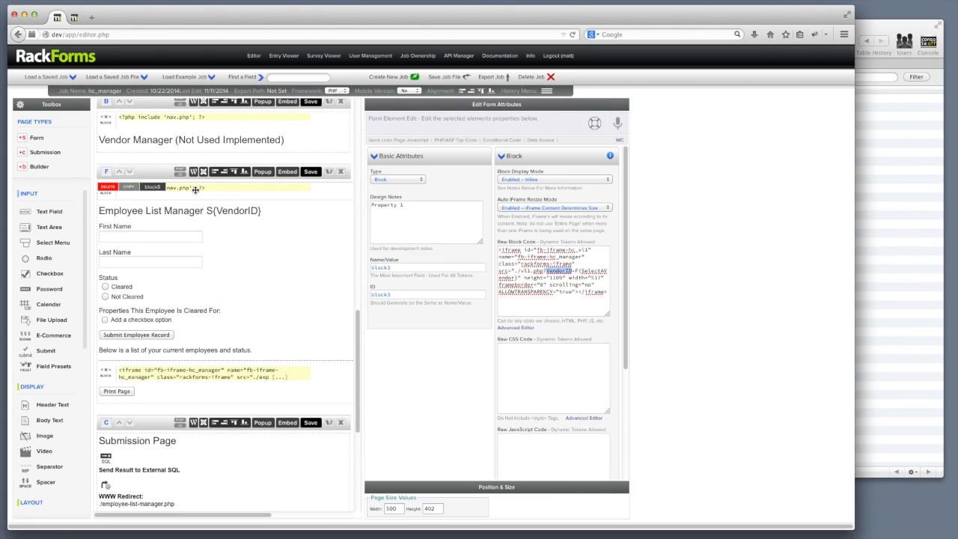
left_click(240, 372)
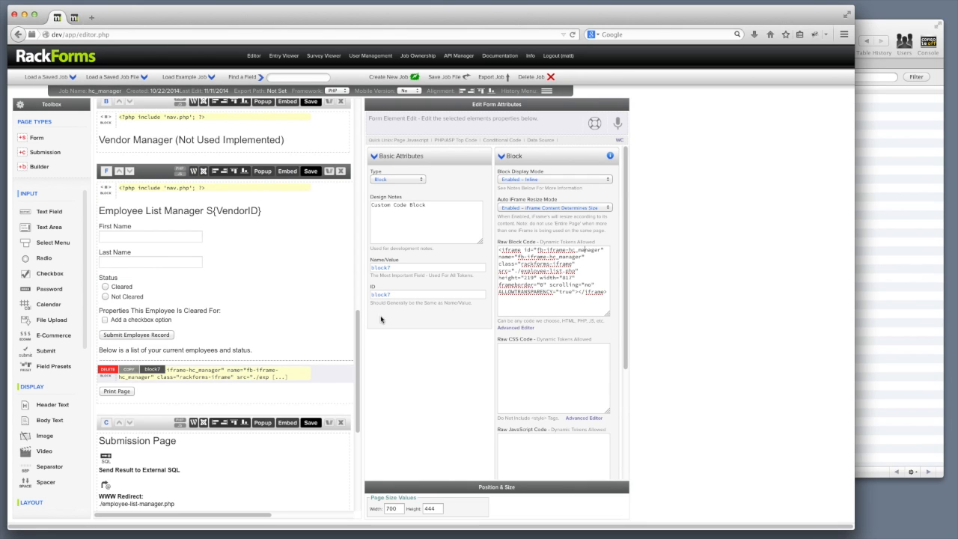
triple_click(580, 280)
left_click(527, 270)
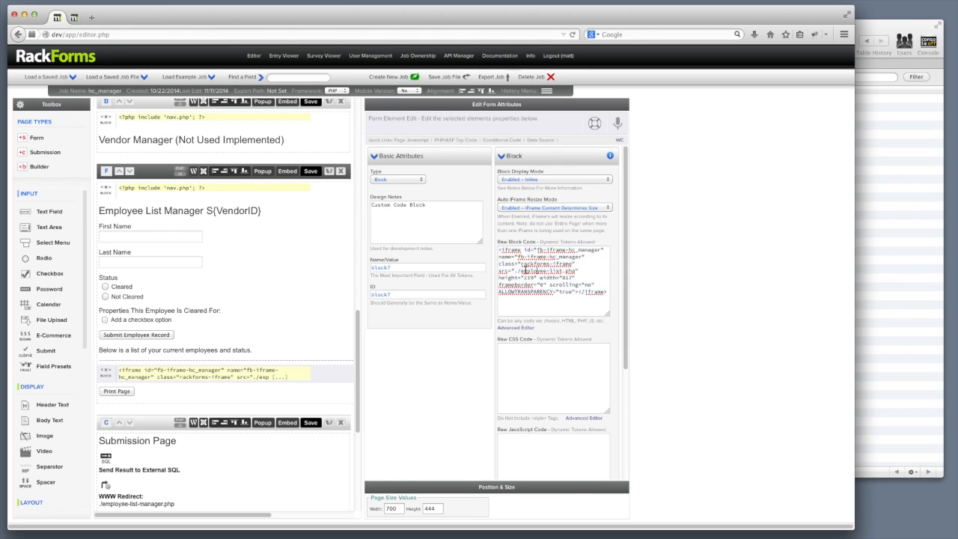
left_click_drag(519, 271, 576, 271)
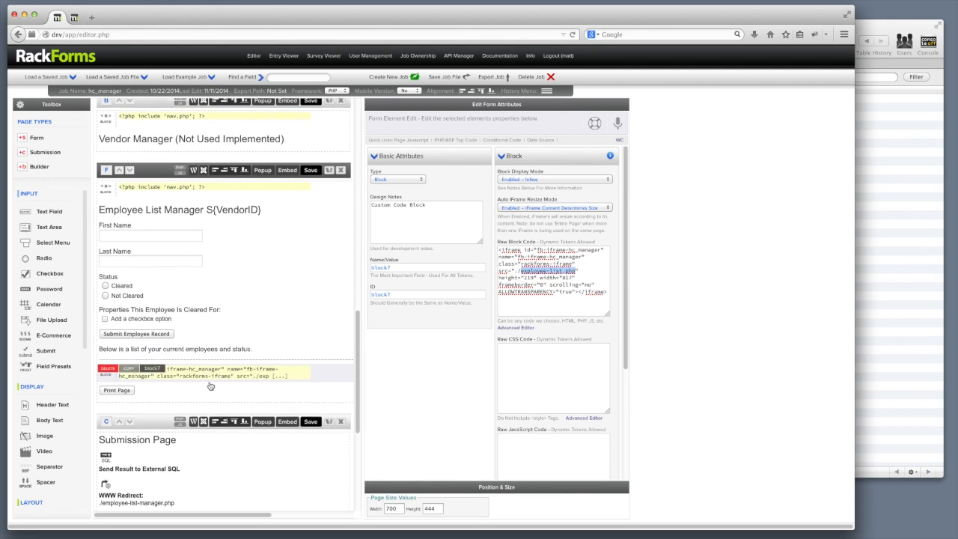
Step: View the page name in the Employee List builder page's properties, then close the properties window
scroll(207, 381, "down", 5)
left_click(106, 323)
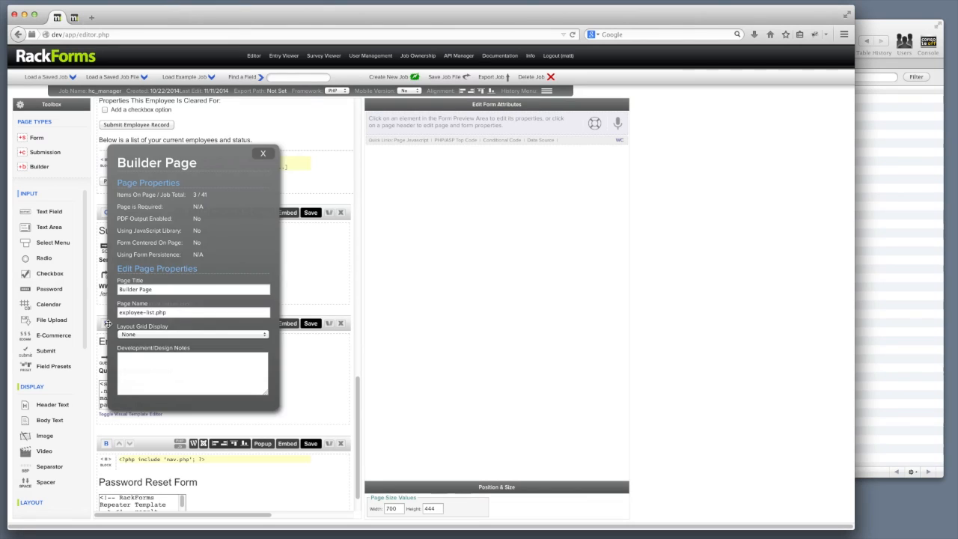
left_click(262, 153)
Step: Open the Employee List repeater's properties and highlight the S{VendorID} token in its SQL
left_click(215, 396)
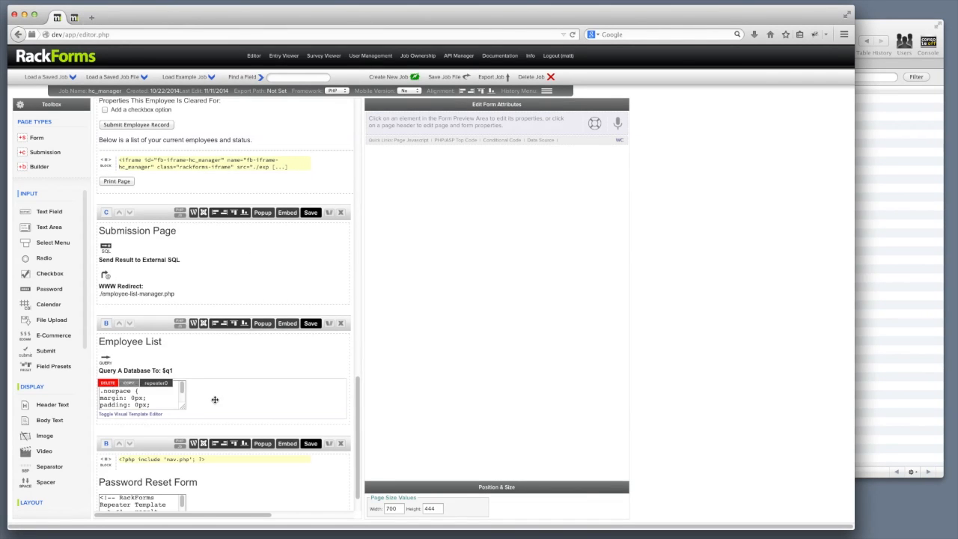
left_click_drag(533, 236, 571, 237)
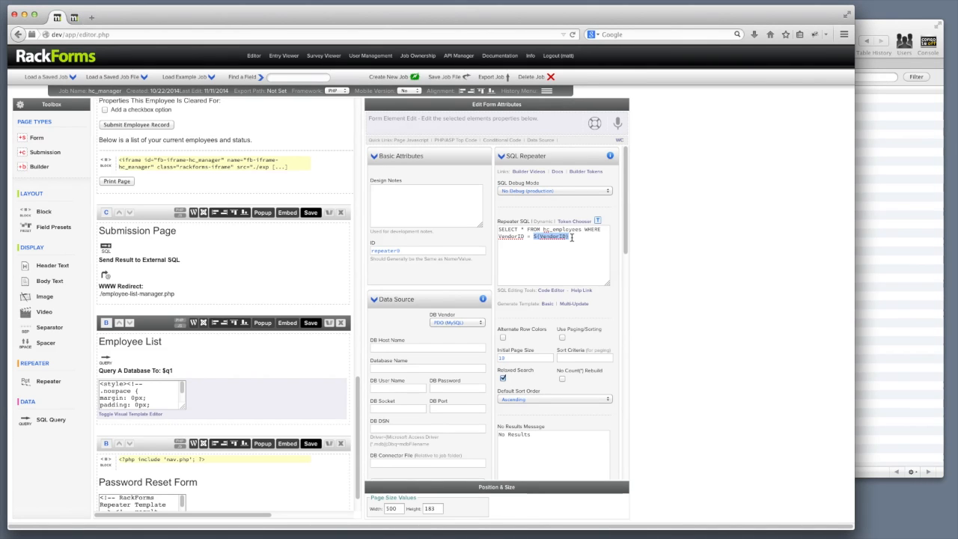
left_click(576, 237)
left_click(534, 237, "shift")
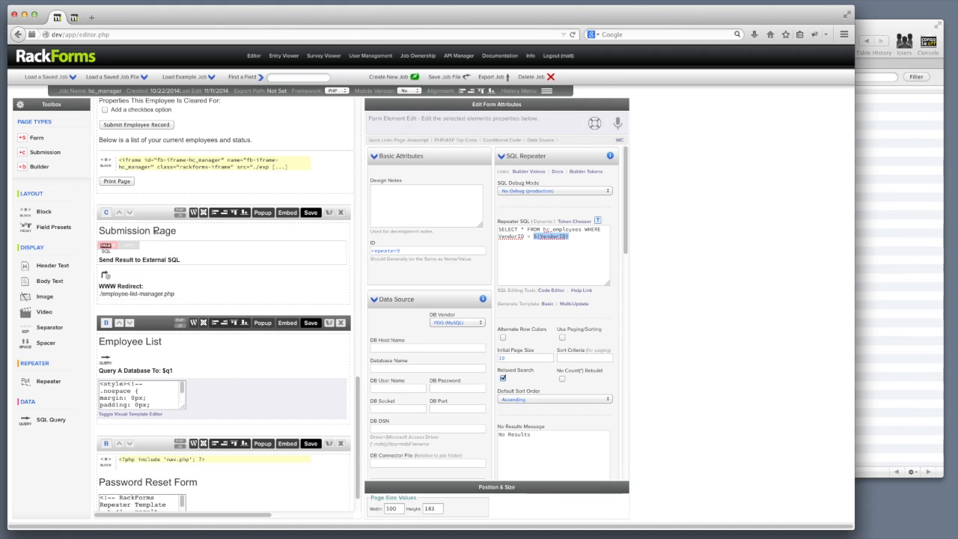
Step: Reopen the Employee List Manager's iframe block and compare it with the Employee List builder page it embeds
scroll(220, 266, "up", 4)
scroll(220, 266, "up", 2)
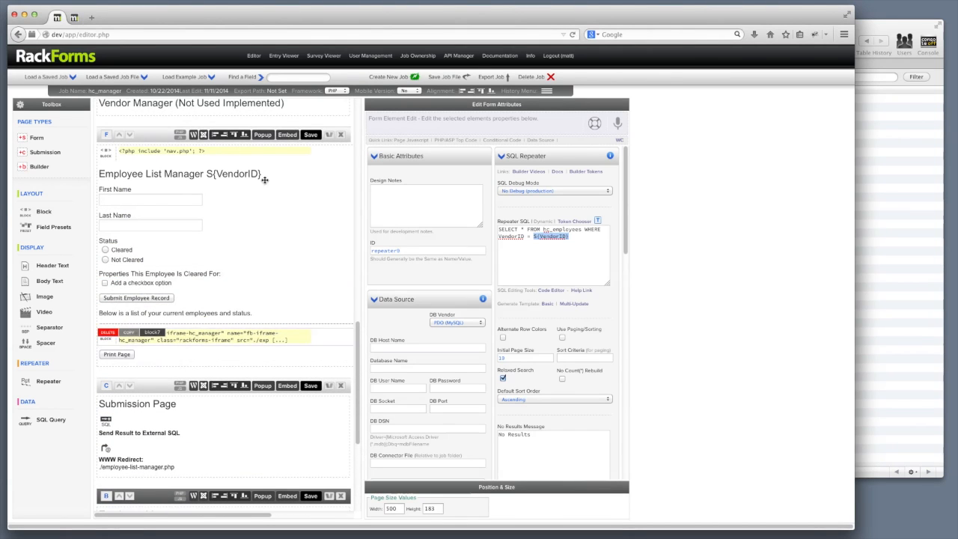
left_click(212, 334)
scroll(173, 333, "down", 6)
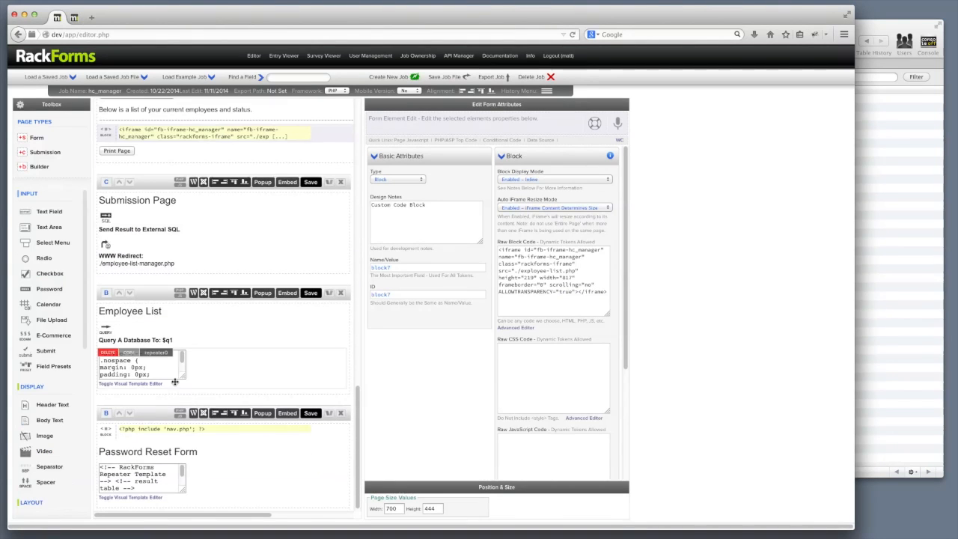
scroll(164, 329, "up", 6)
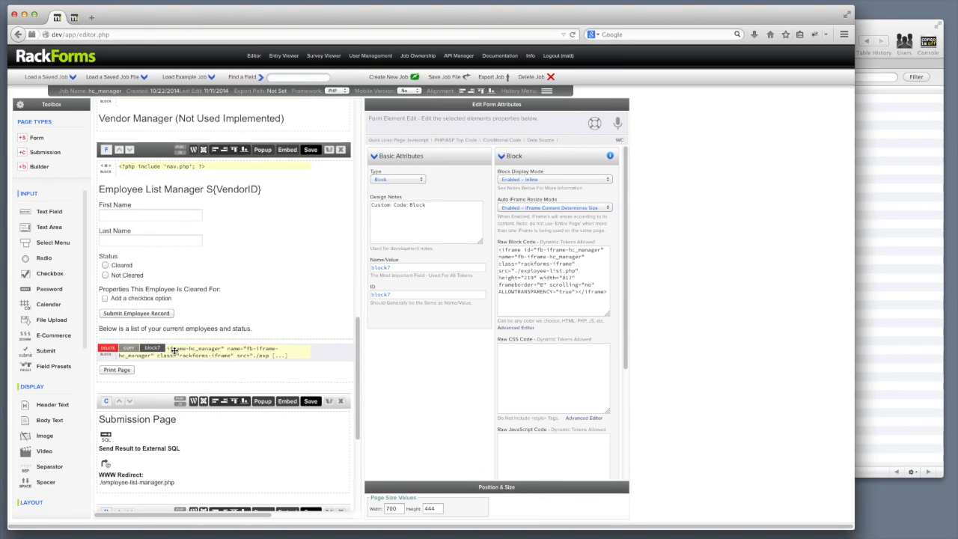
Step: Save the Employee List Manager page and move and enlarge its preview window
left_click(310, 149)
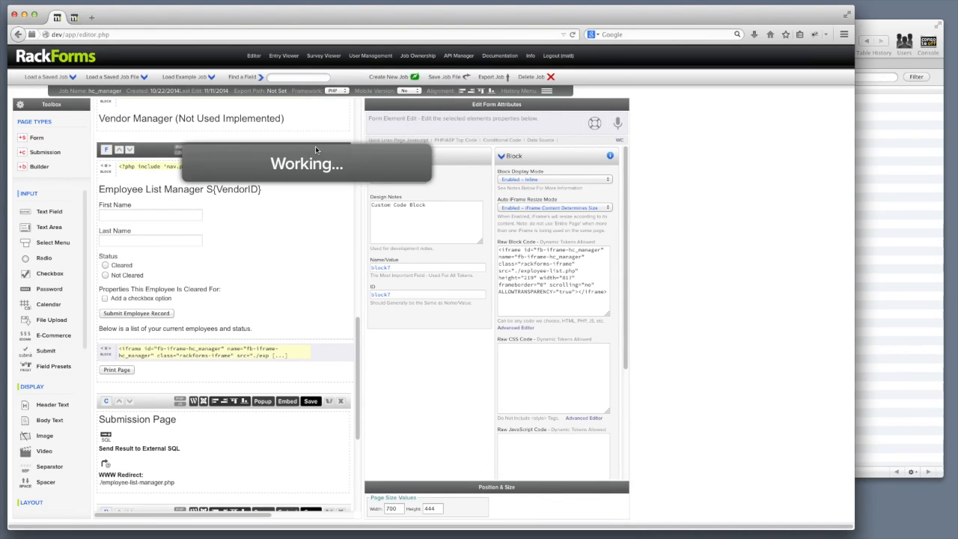
left_click_drag(268, 24, 420, 25)
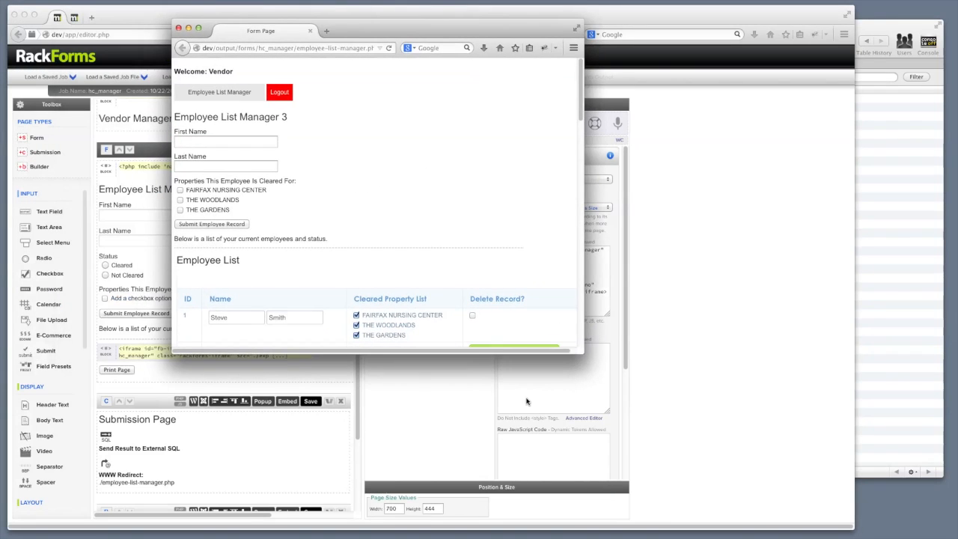
left_click_drag(582, 356, 679, 510)
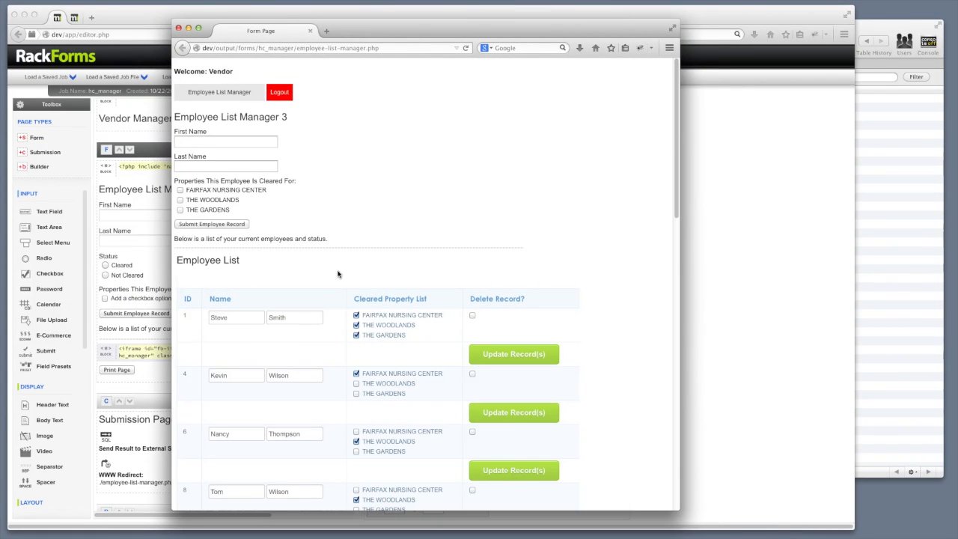
Step: Highlight the embedded Employee List heading in the preview and look through the employee records below it
left_click_drag(262, 265, 180, 262)
scroll(326, 306, "down", 5)
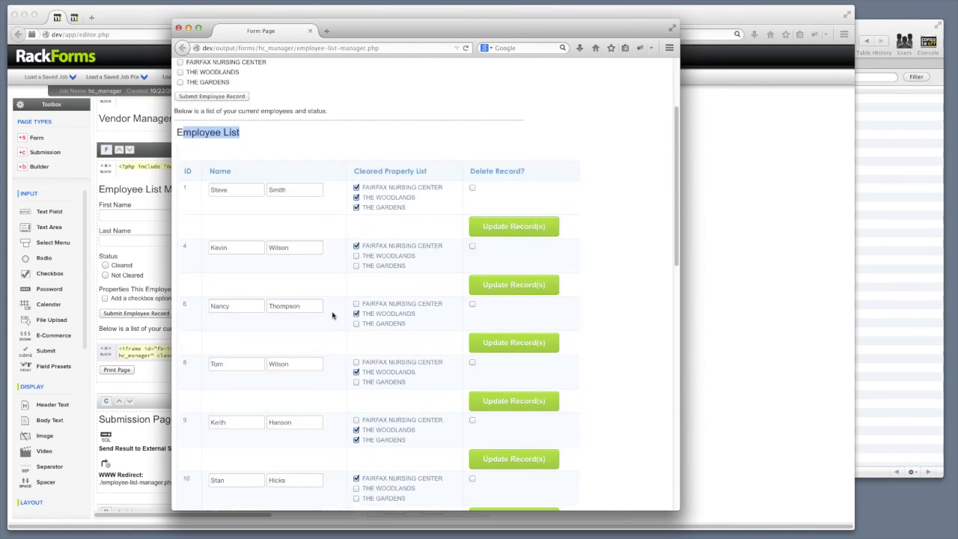
scroll(333, 317, "down", 10)
scroll(303, 343, "up", 15)
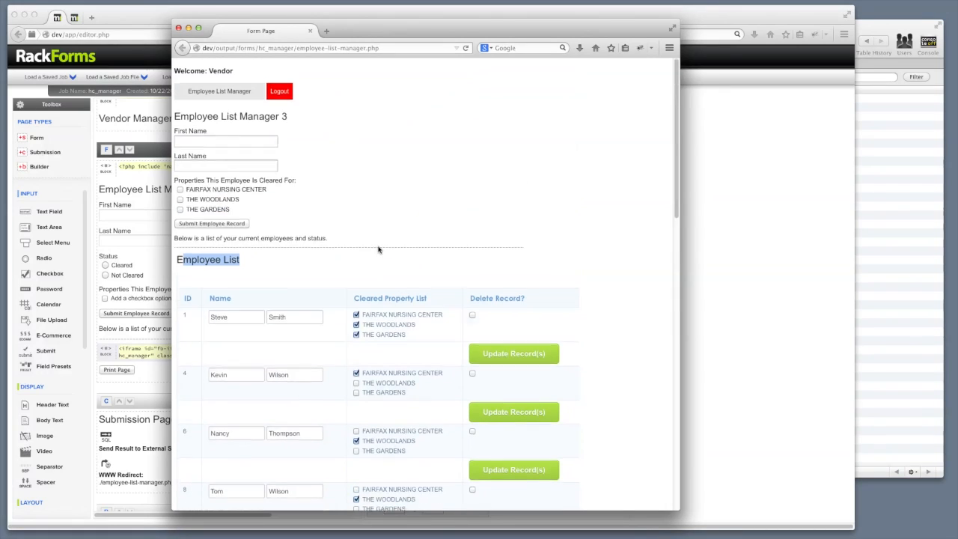
Step: Fill in a new employee with first name SAMPLE and last name SAMPLE, cleared for THE GARDENS
left_click(233, 142)
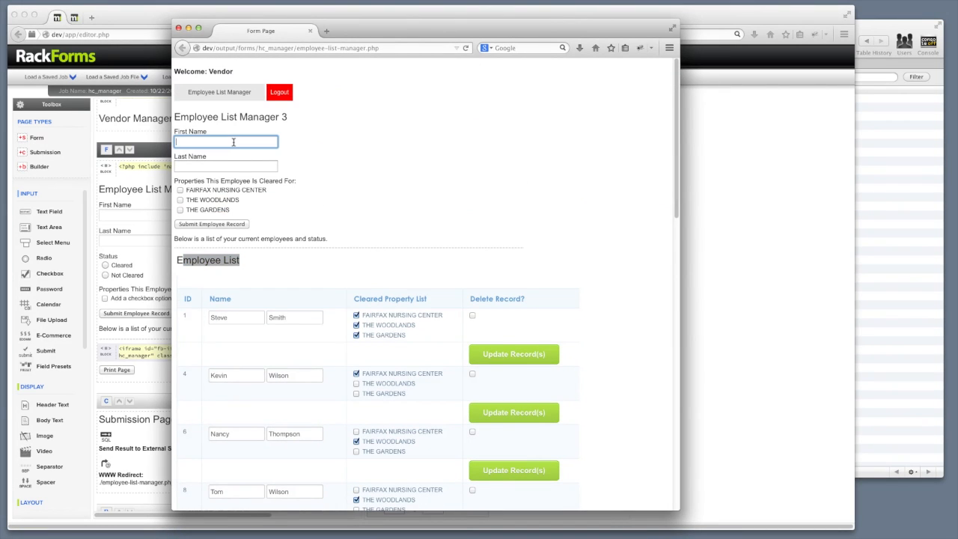
type("SAMPLE")
key("Tab")
type("SAMPLE")
left_click(344, 154)
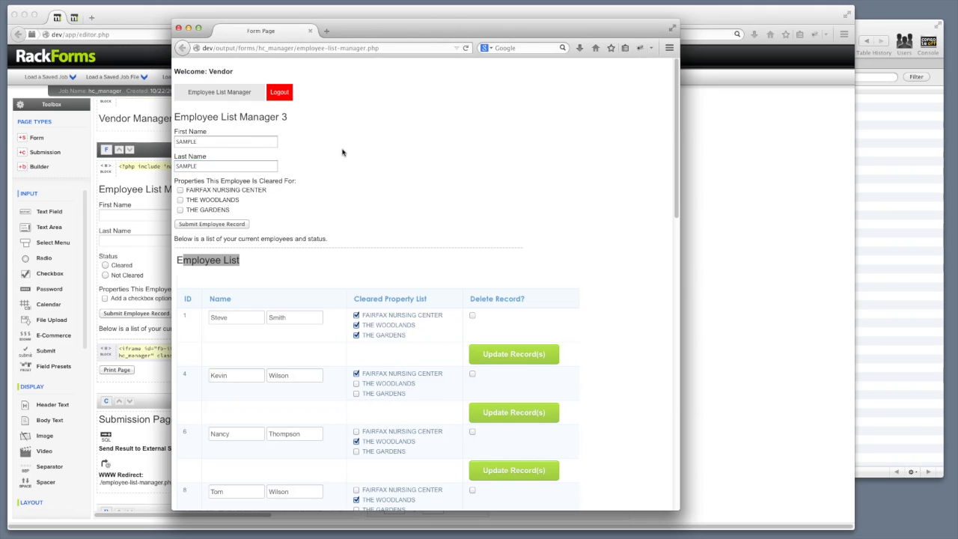
left_click(186, 210)
Step: Place the preview window beside the editor's page layout and look at the last records of the employee list
left_click_drag(445, 32, 628, 44)
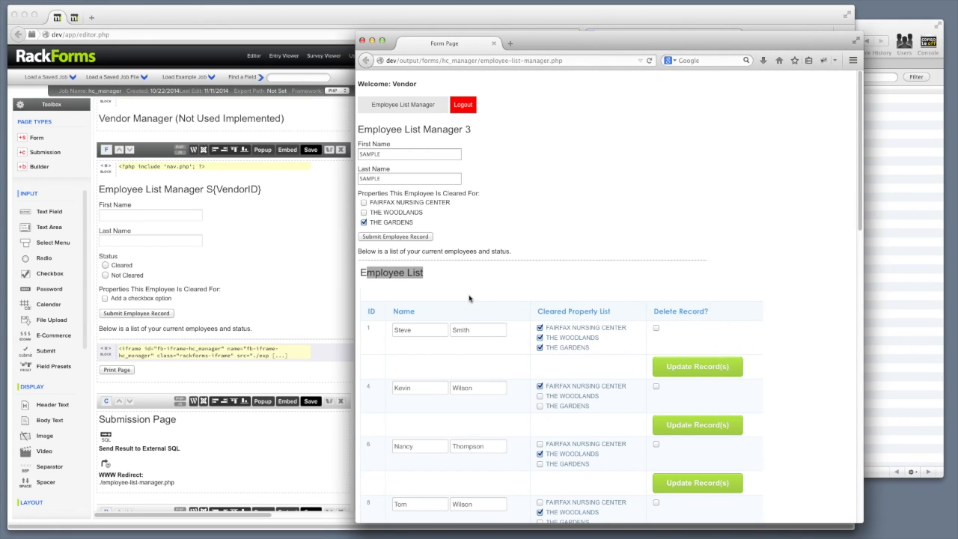
scroll(434, 314, "down", 20)
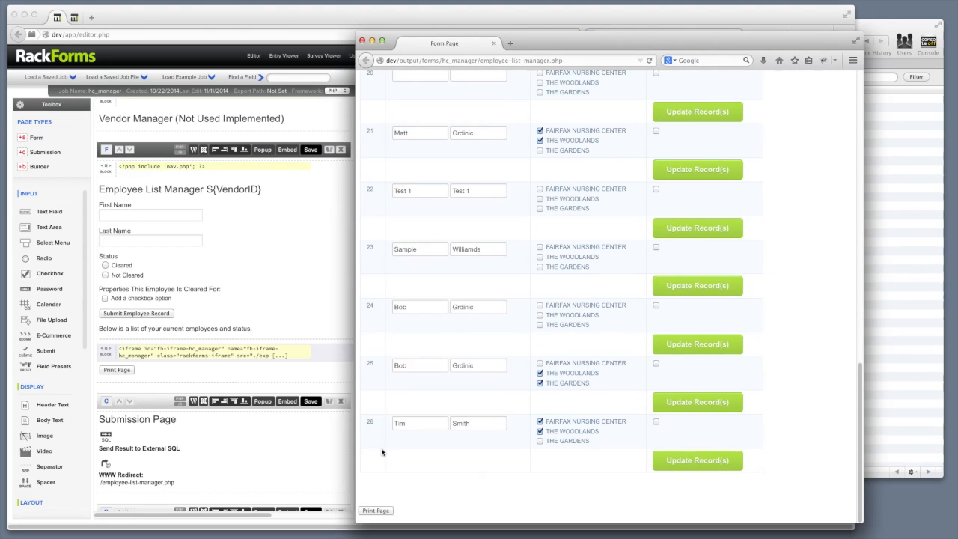
Step: Submit the filled-in SAMPLE employee record and highlight its first and last name at the end of the employee list
scroll(458, 385, "up", 15)
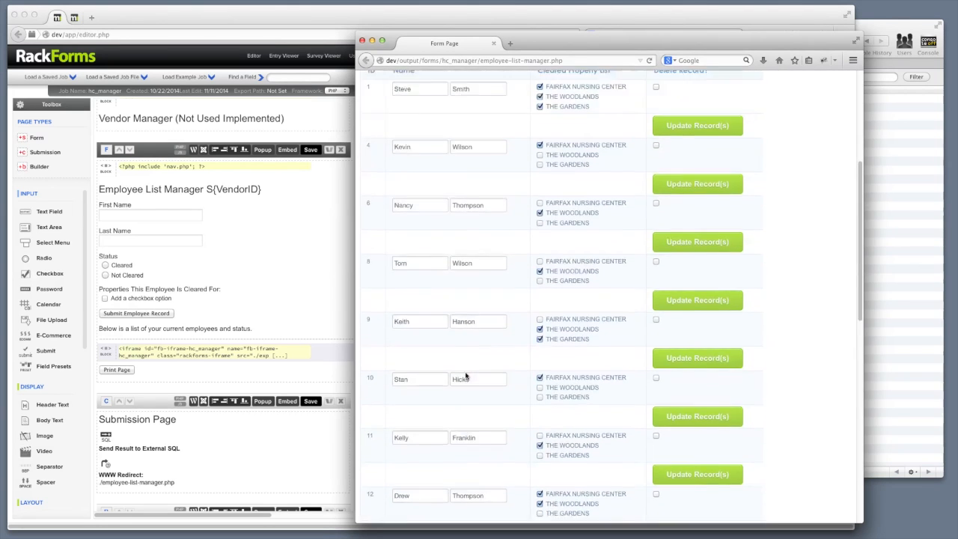
scroll(465, 376, "up", 4)
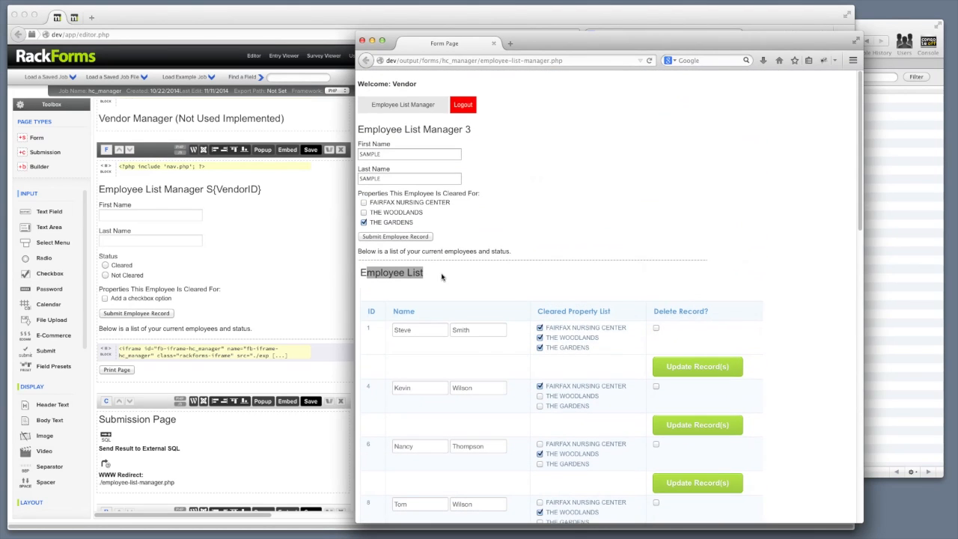
left_click(417, 236)
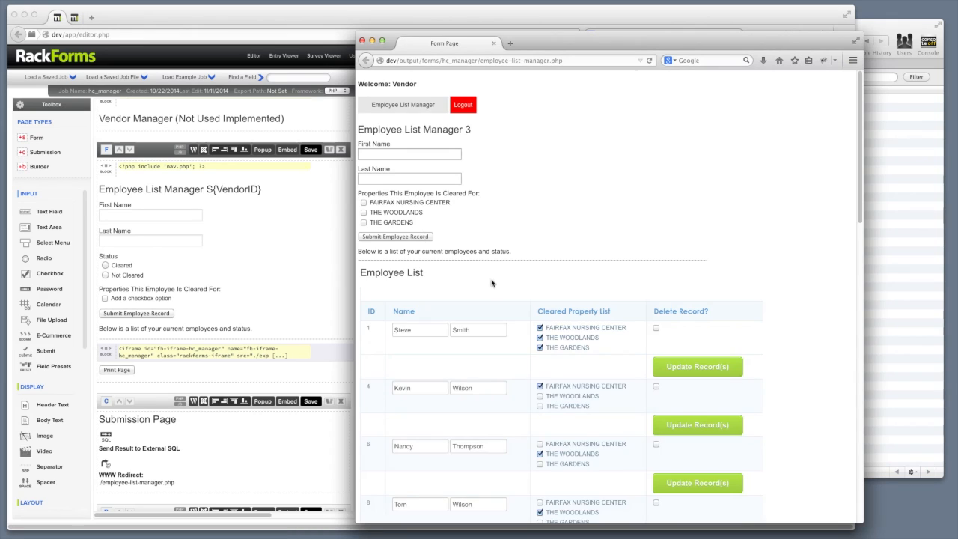
scroll(496, 286, "down", 15)
scroll(496, 286, "down", 3)
double_click(430, 425)
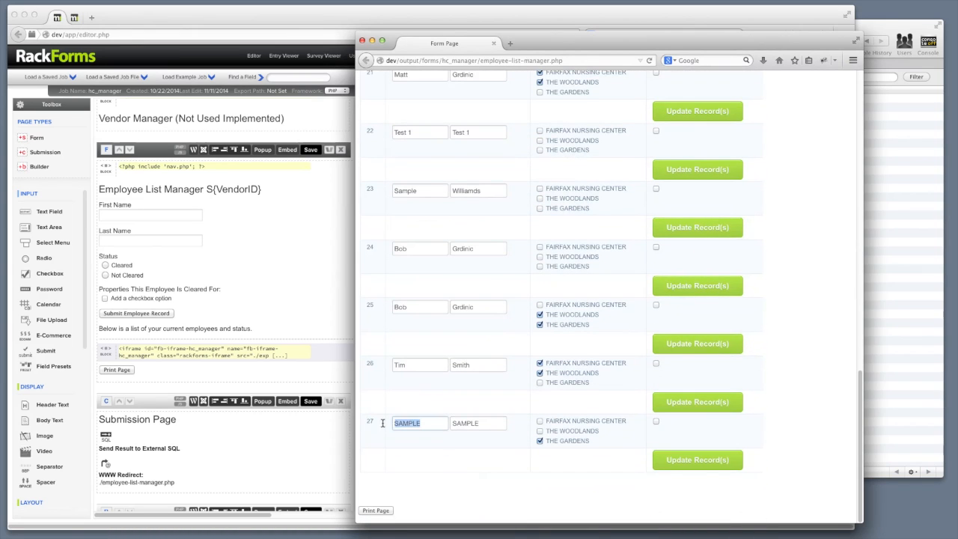
double_click(488, 427)
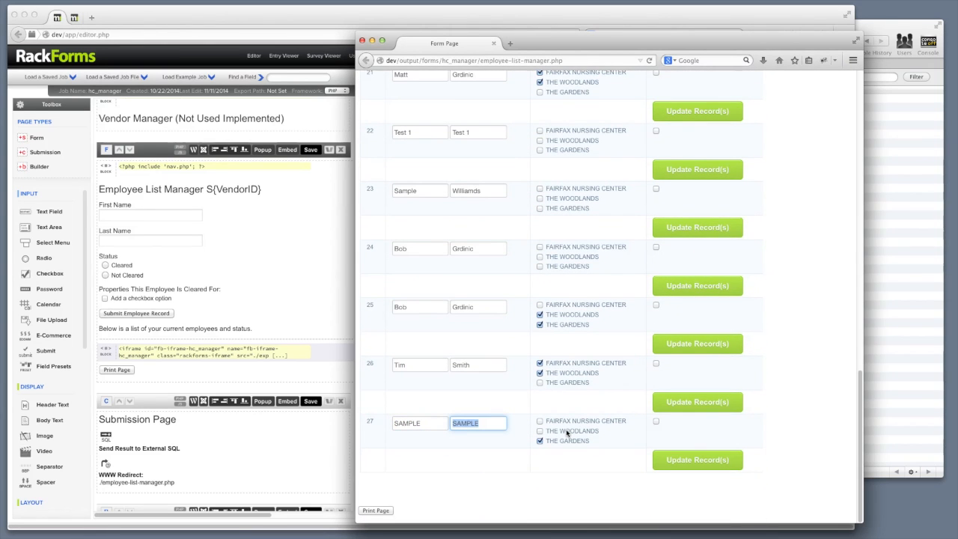
Step: Delete the SAMPLE employee record from the list and close the preview window
left_click(656, 422)
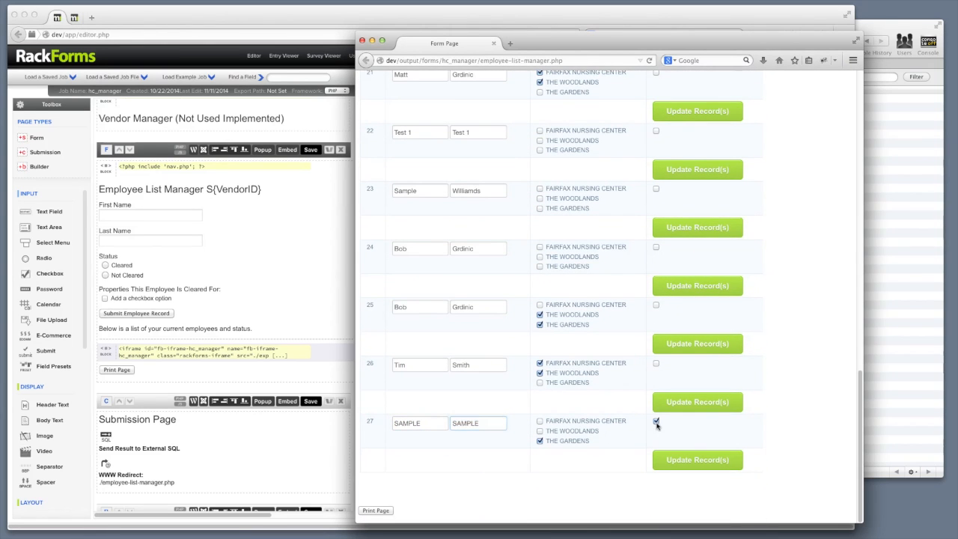
left_click(704, 459)
left_click(641, 261)
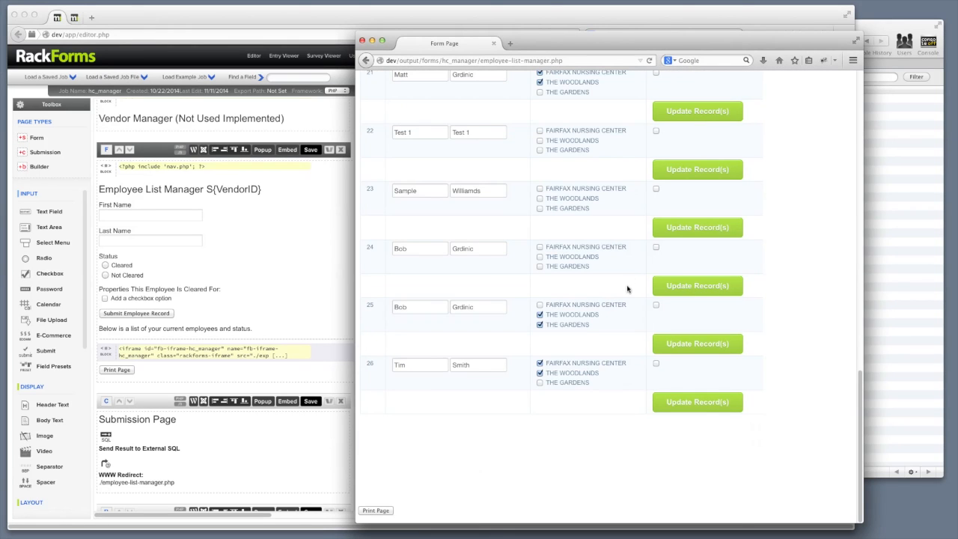
scroll(627, 225, "up", 15)
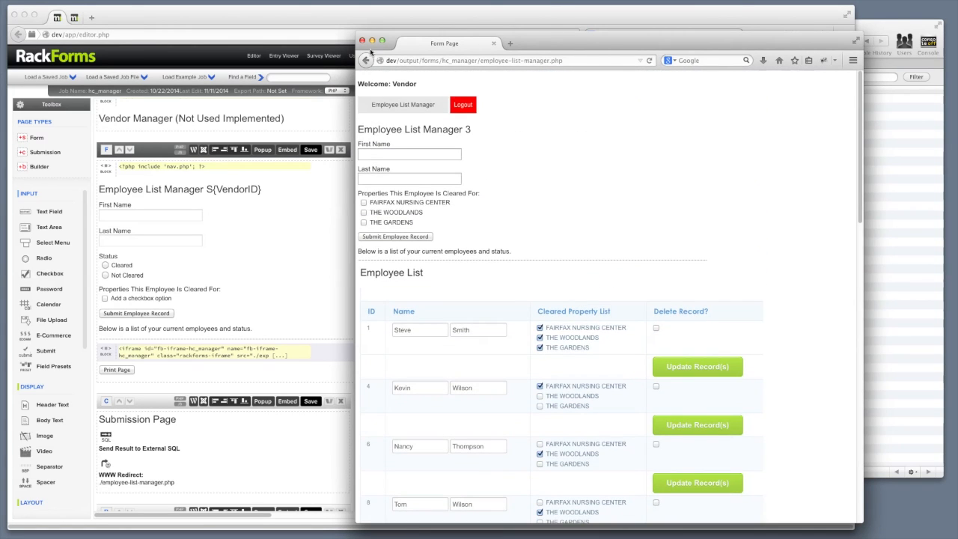
left_click(363, 41)
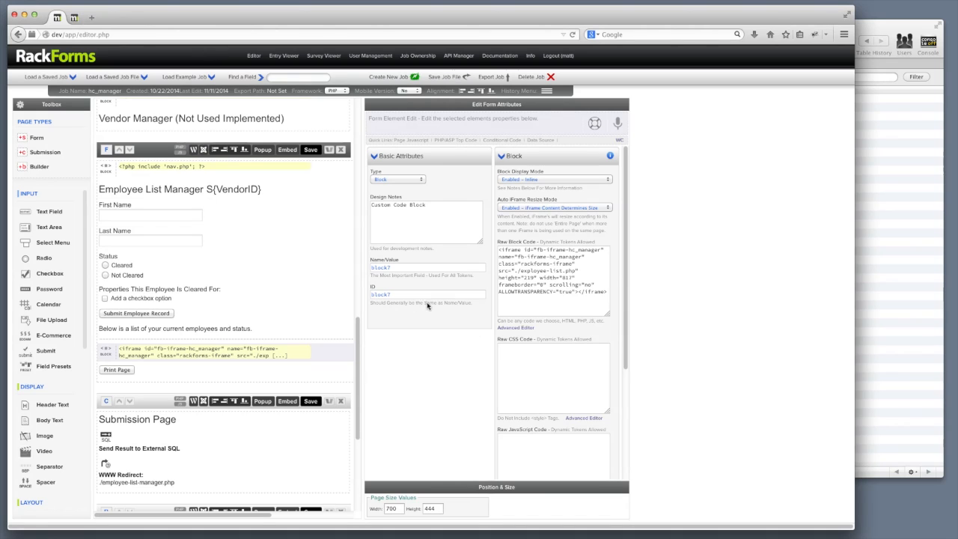
Step: Load the saved job uflow from the Long Term Jobs folder
scroll(358, 244, "up", 10)
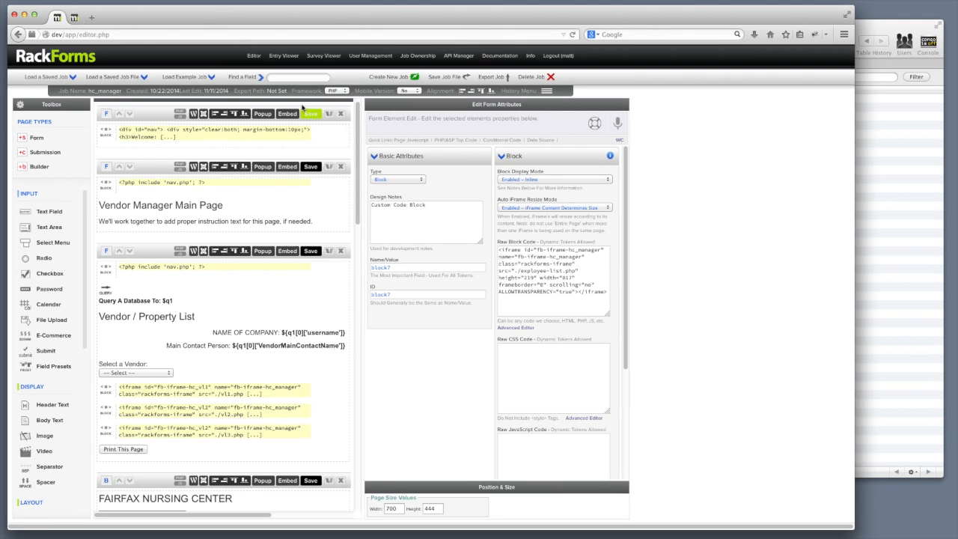
left_click(50, 77)
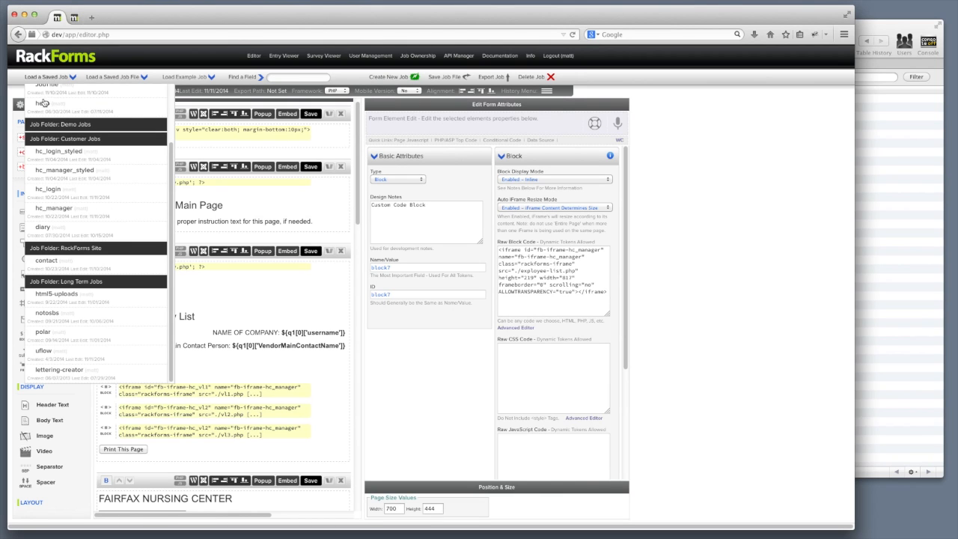
left_click(57, 352)
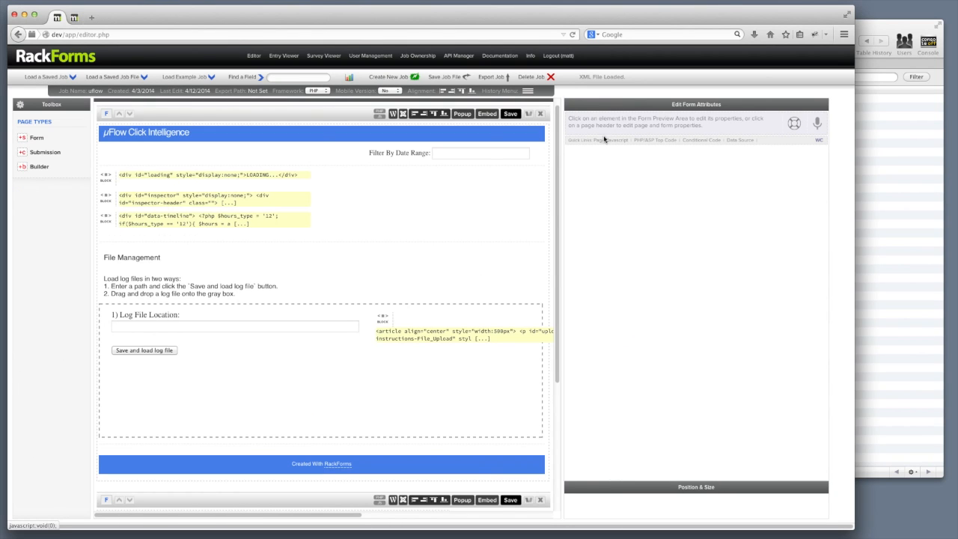
Step: Look at the µFlow page's properties and at the raw code of its loading and inspector blocks
left_click(325, 120)
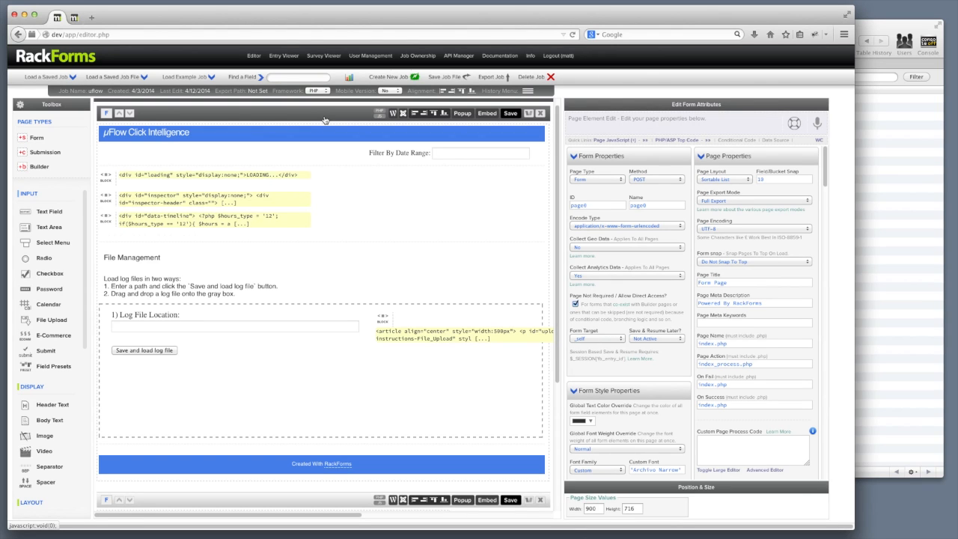
left_click(285, 179)
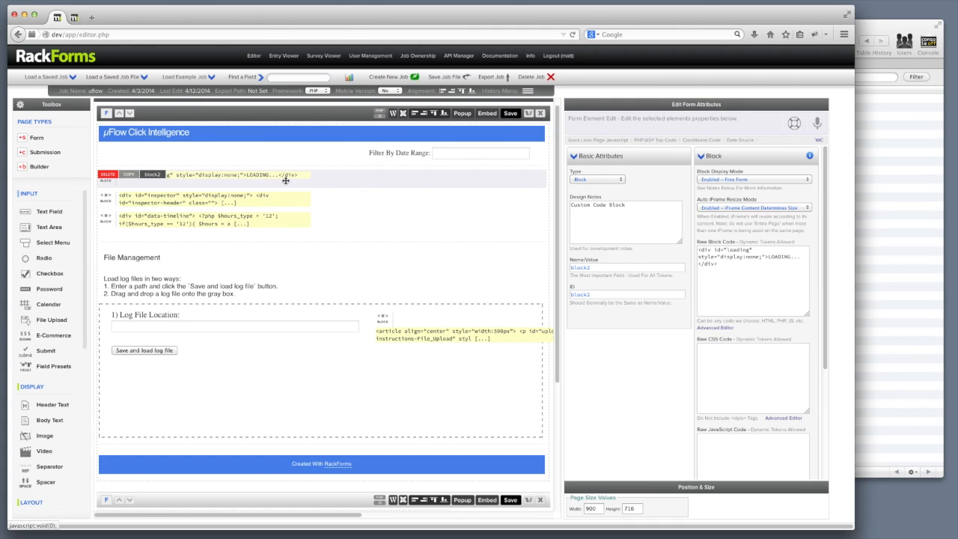
left_click(283, 197)
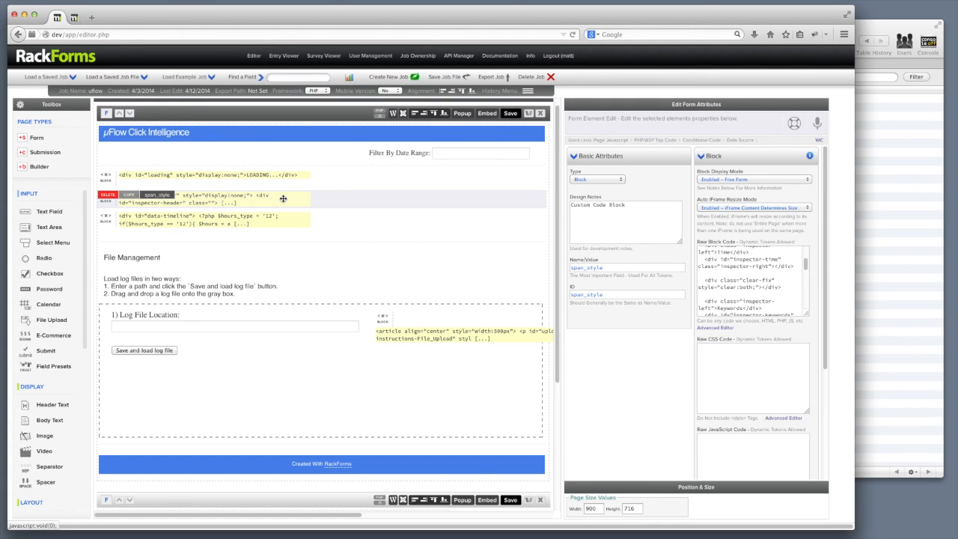
Step: Examine the data-timeline block's raw code, also in the large code editor, and close the editor without saving
left_click(232, 216)
scroll(766, 284, "up", 3)
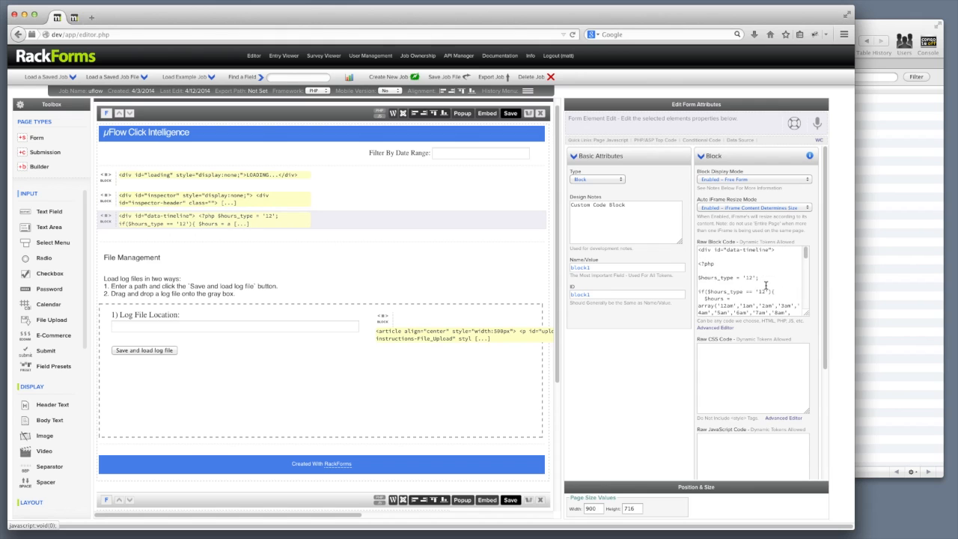
scroll(760, 283, "down", 5)
scroll(759, 283, "down", 3)
left_click(715, 328)
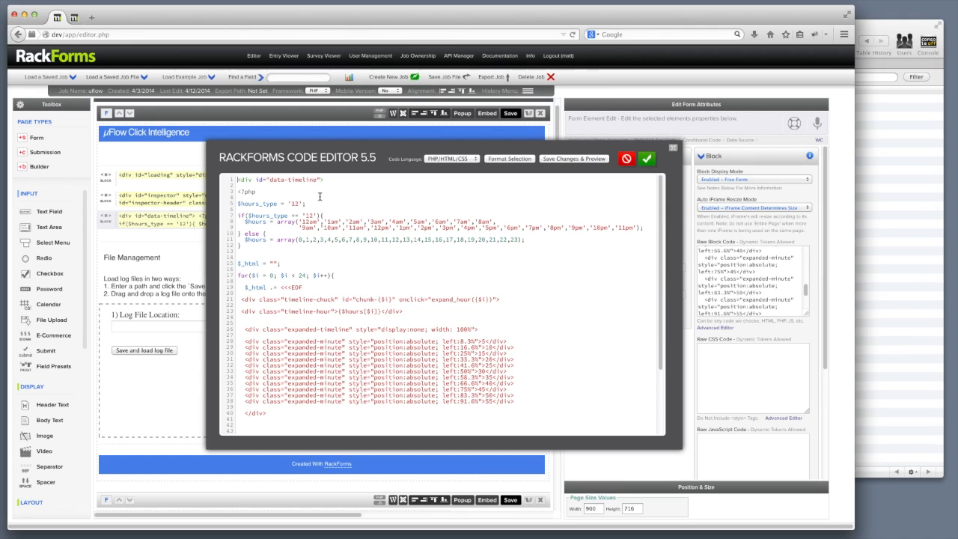
left_click(625, 159)
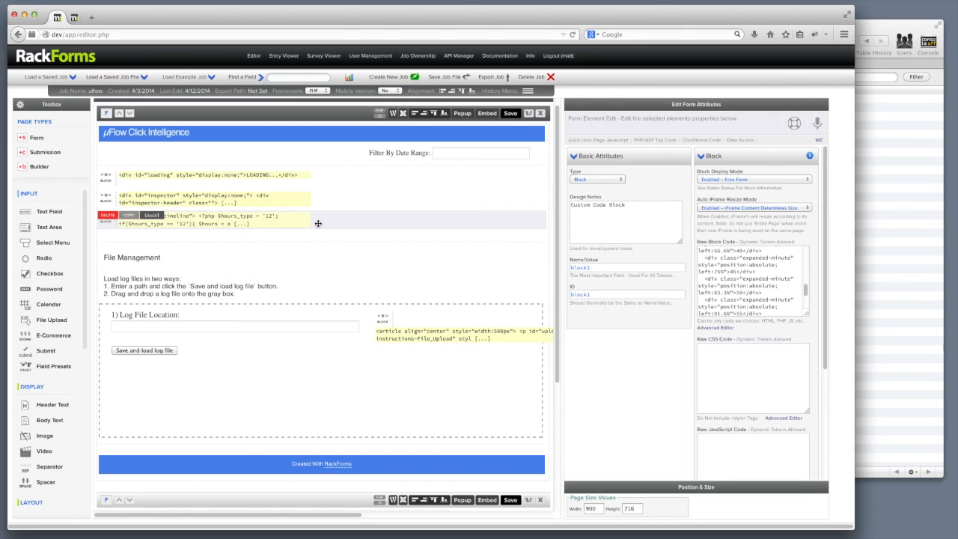
Step: Look at the attributes of the Log File Location field and the raw code of the file upload block beside it
left_click(217, 323)
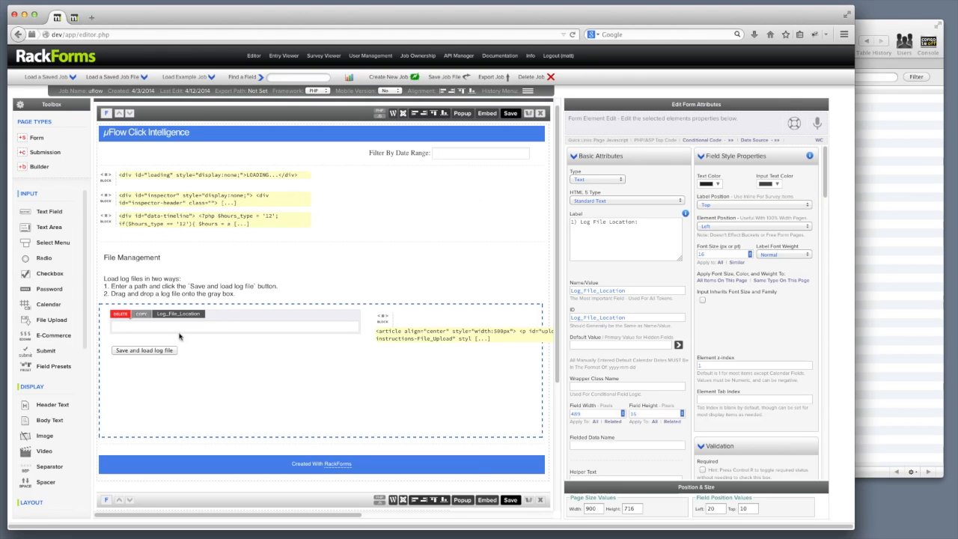
left_click(402, 325)
left_click_drag(808, 301, 807, 261)
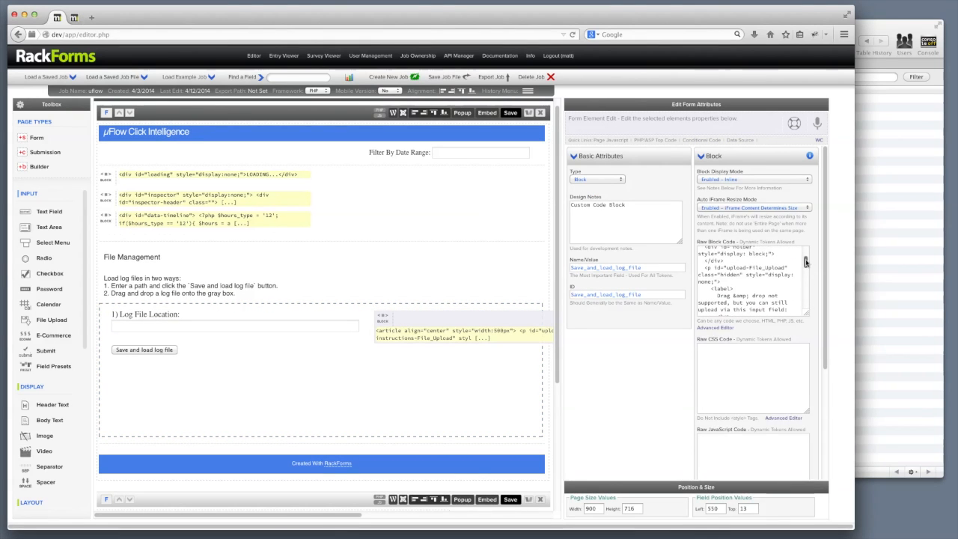
Step: Show the apache_log_parser class page's properties, read through its PHP code, and close the code editor without saving
scroll(337, 354, "down", 5)
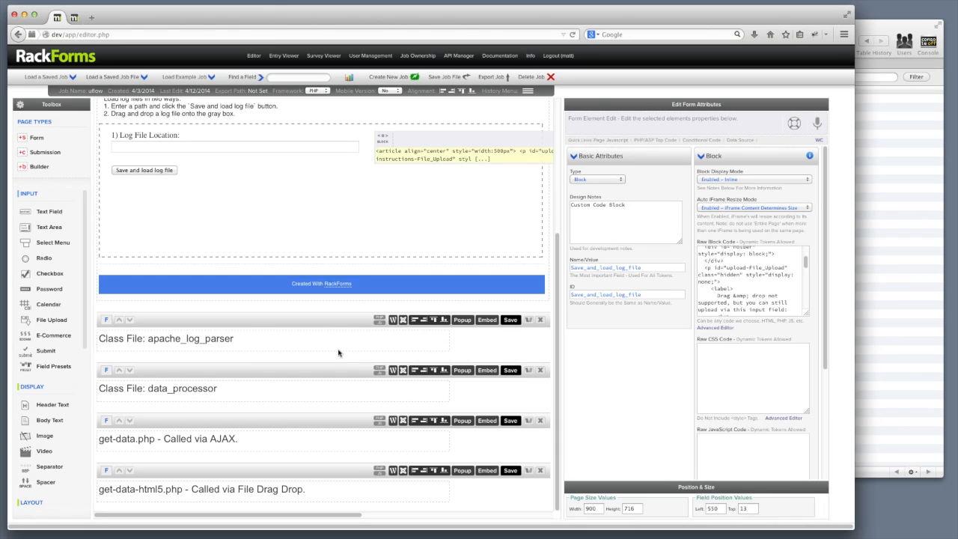
left_click(332, 320)
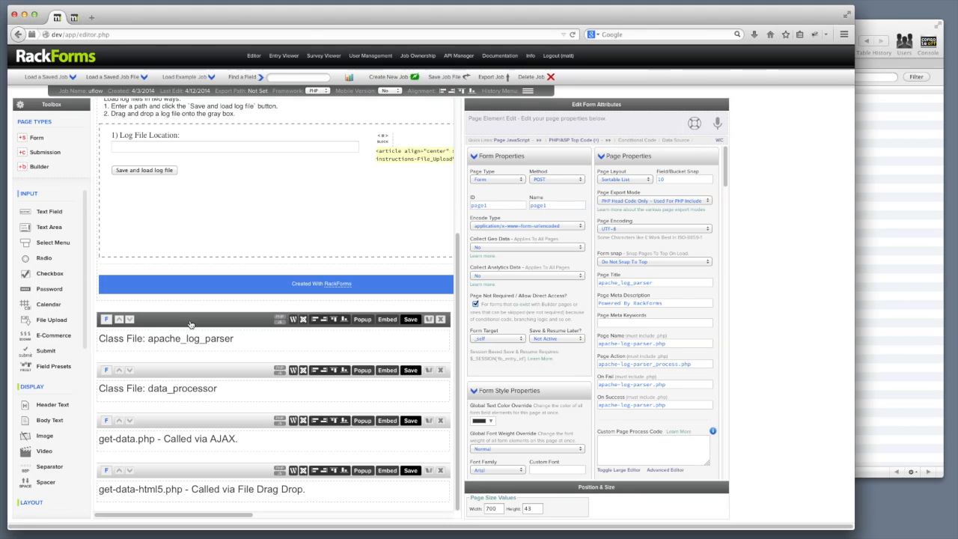
left_click(281, 319)
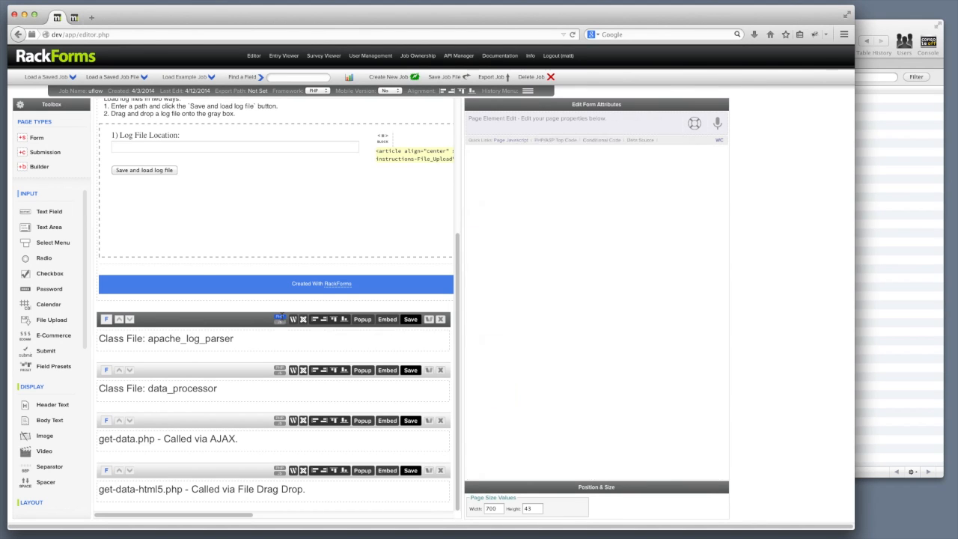
scroll(324, 340, "down", 15)
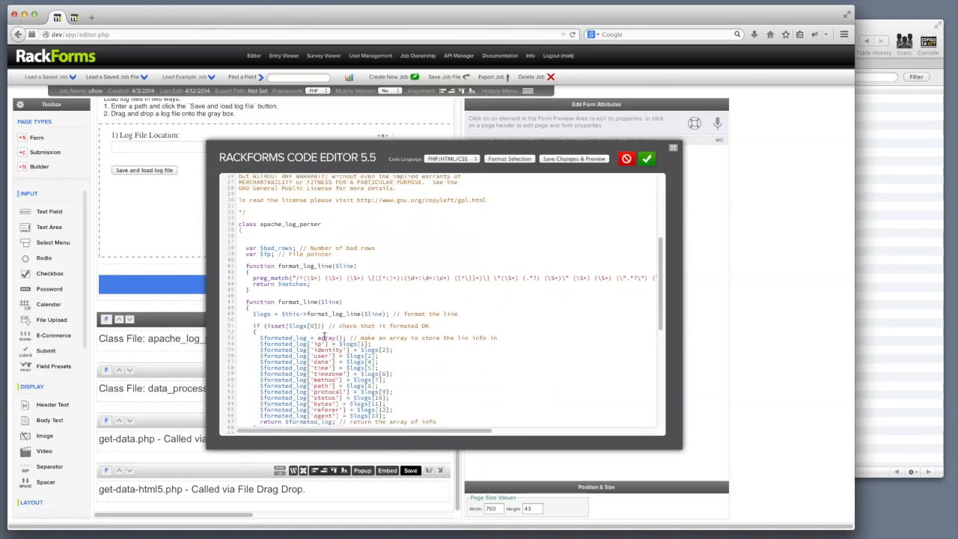
left_click(625, 159)
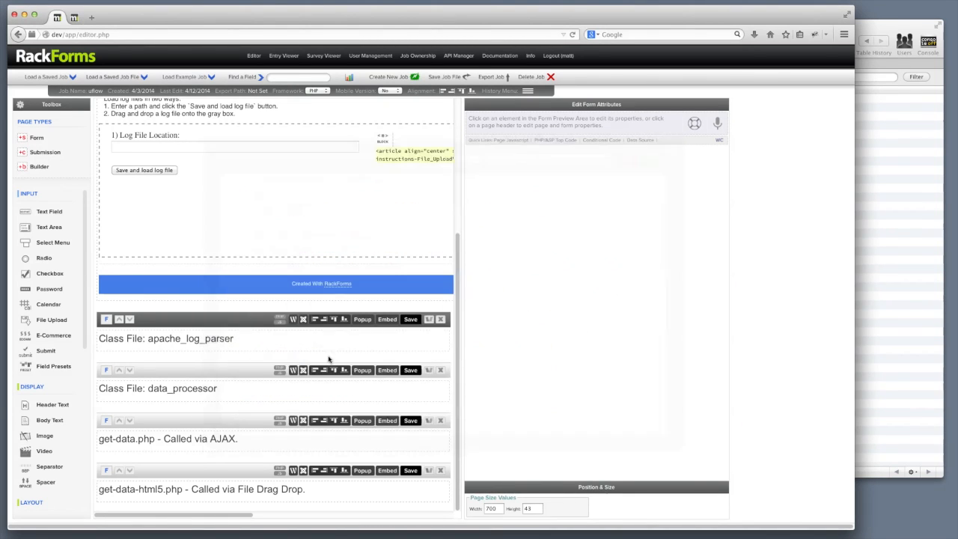
Step: Read the PHP code of the data_processor class page and again that of apache_log_parser, discarding the code editor each time
left_click(281, 371)
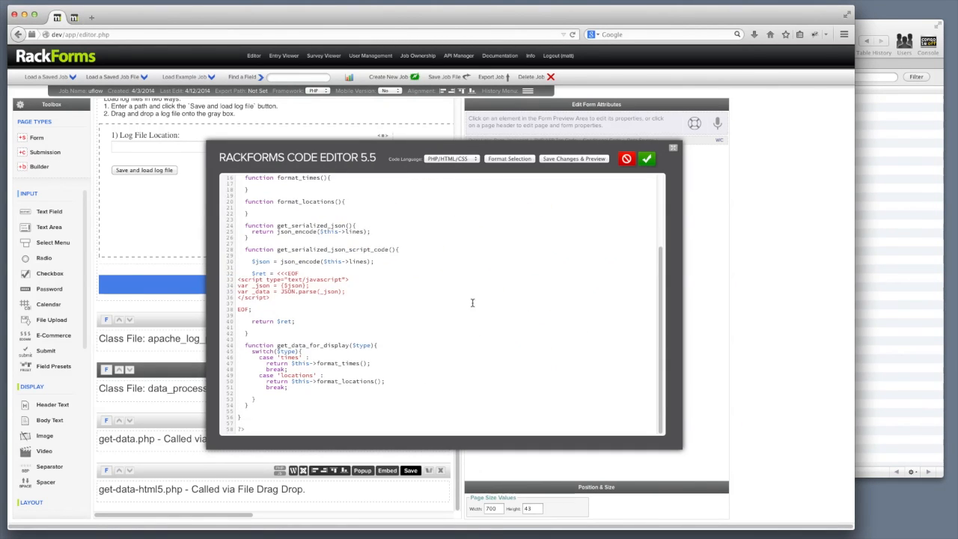
left_click(626, 159)
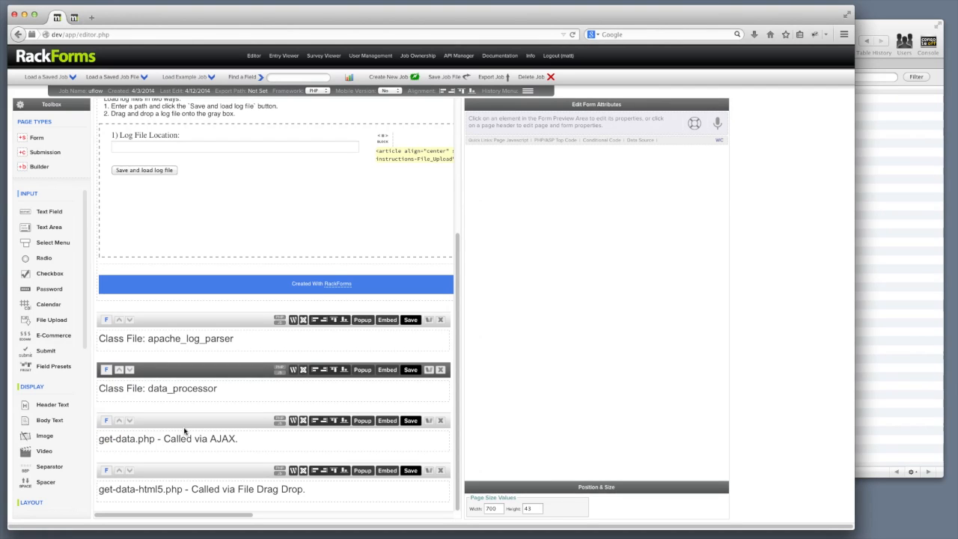
left_click(280, 321)
scroll(335, 303, "down", 10)
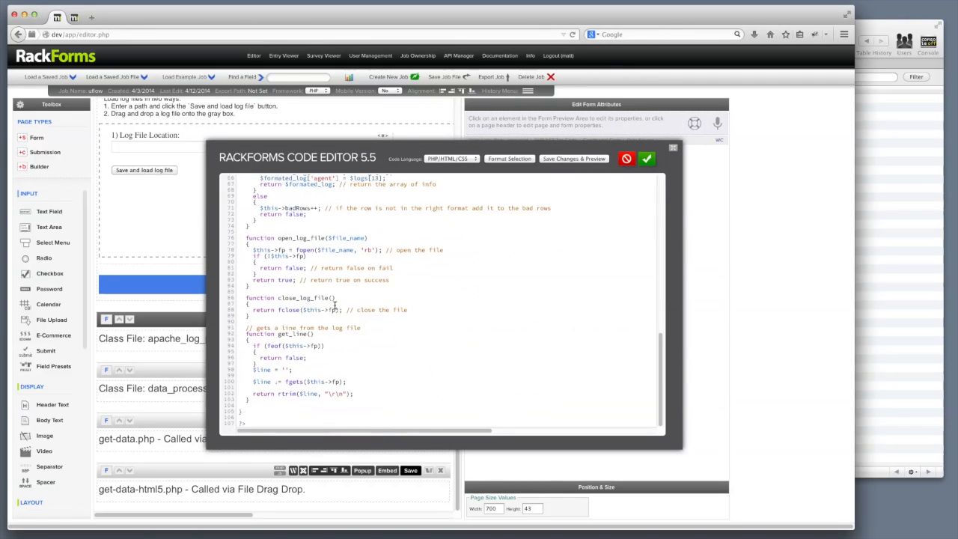
scroll(330, 299, "up", 10)
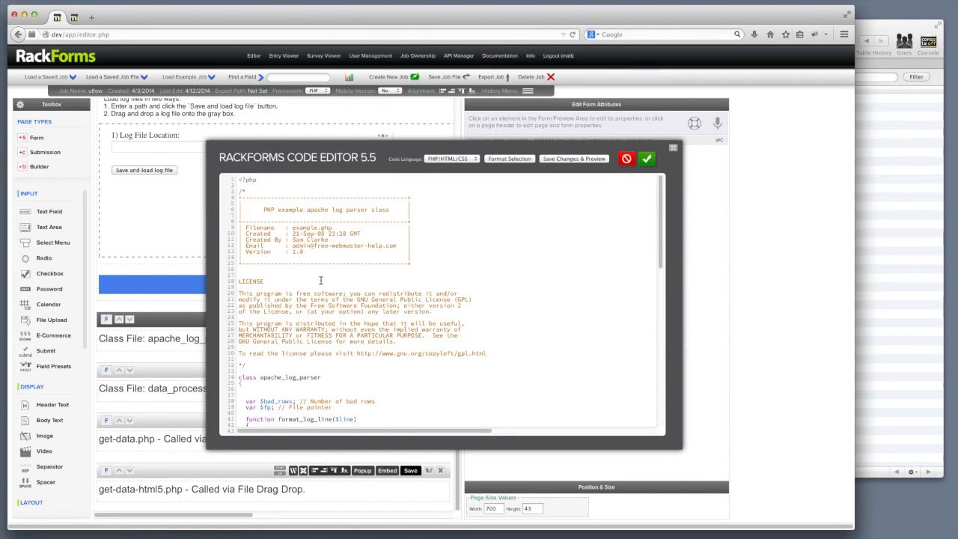
left_click(627, 159)
Step: Show the apache_log_parser page's properties and list its available Page Export Mode options
left_click(241, 320)
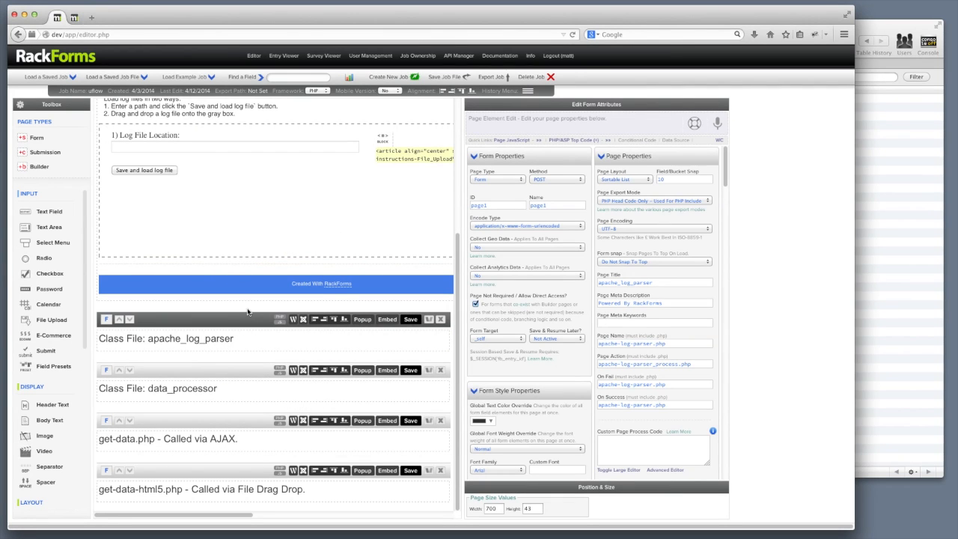
left_click(638, 200)
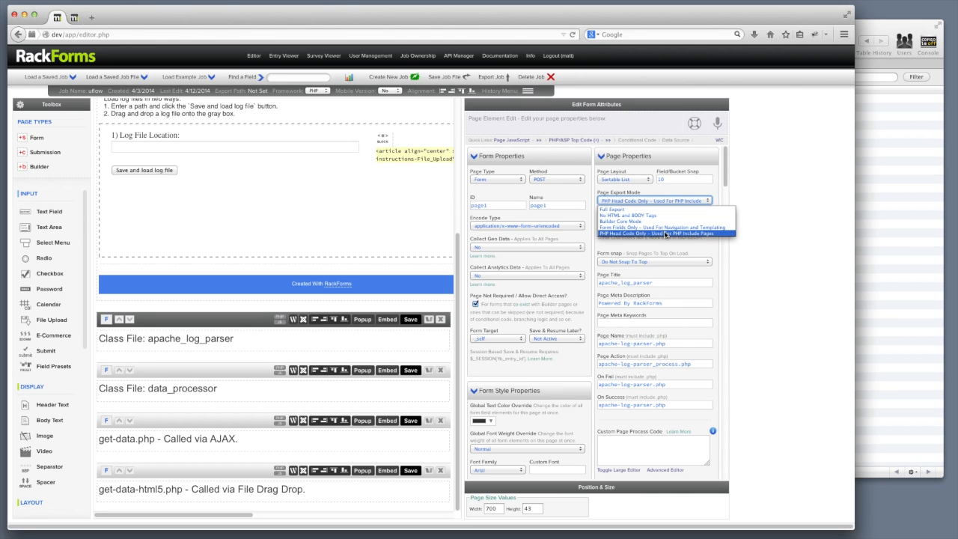
Step: Save the apache_log_parser page, view the source of its output page, and close both windows
left_click(410, 320)
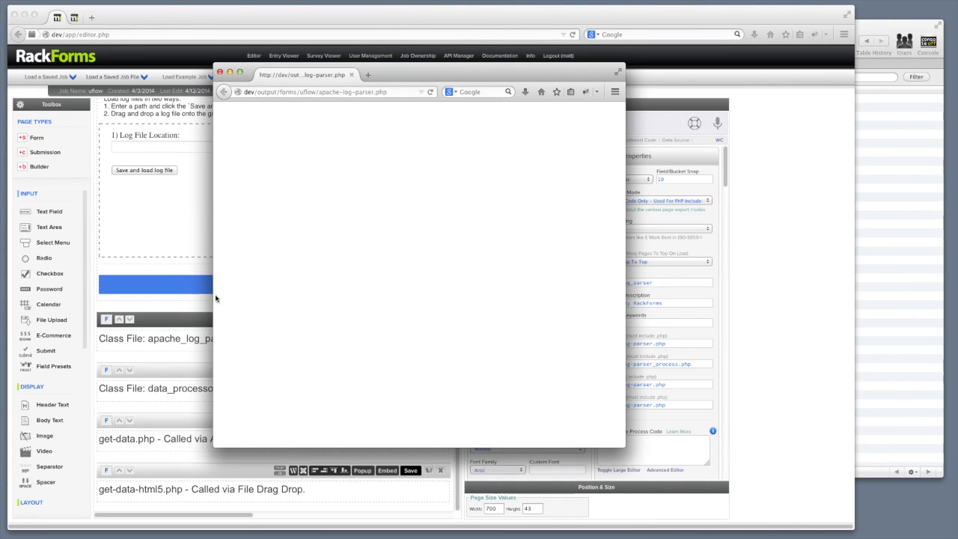
right_click(386, 178)
left_click(424, 247)
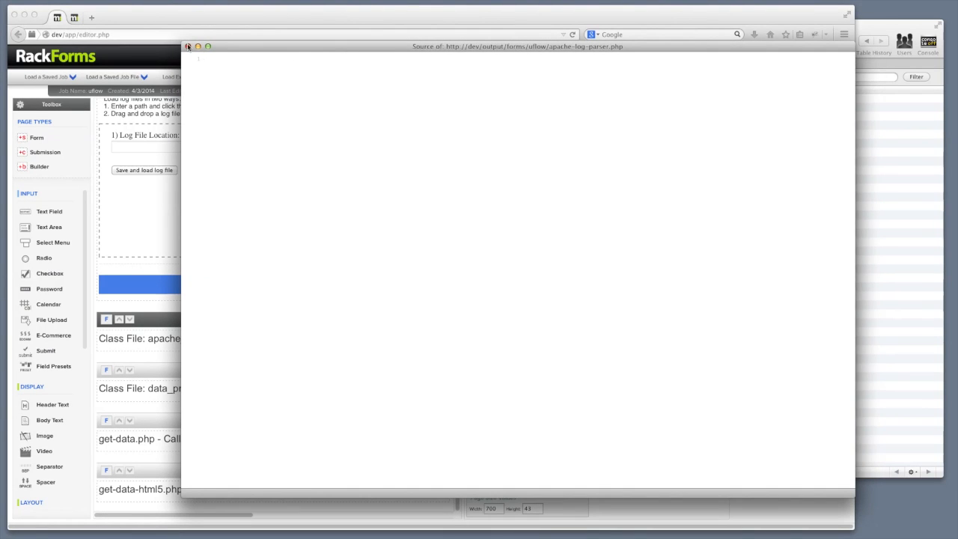
left_click(188, 46)
left_click(220, 72)
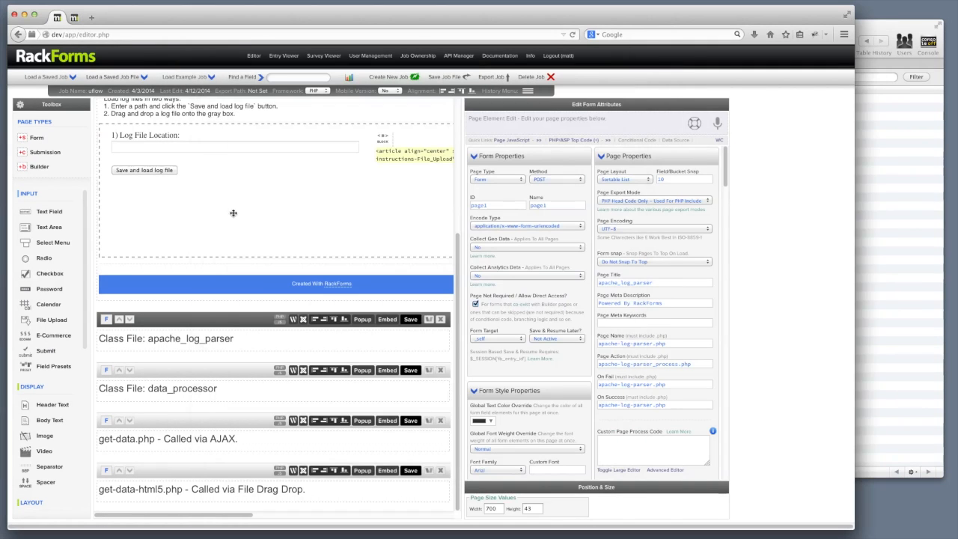
Step: Read the PHP code of the apache_log_parser page and of get-data.php, including its apache_log_parser and open_log_file calls, discarding the code editor each time
left_click(281, 319)
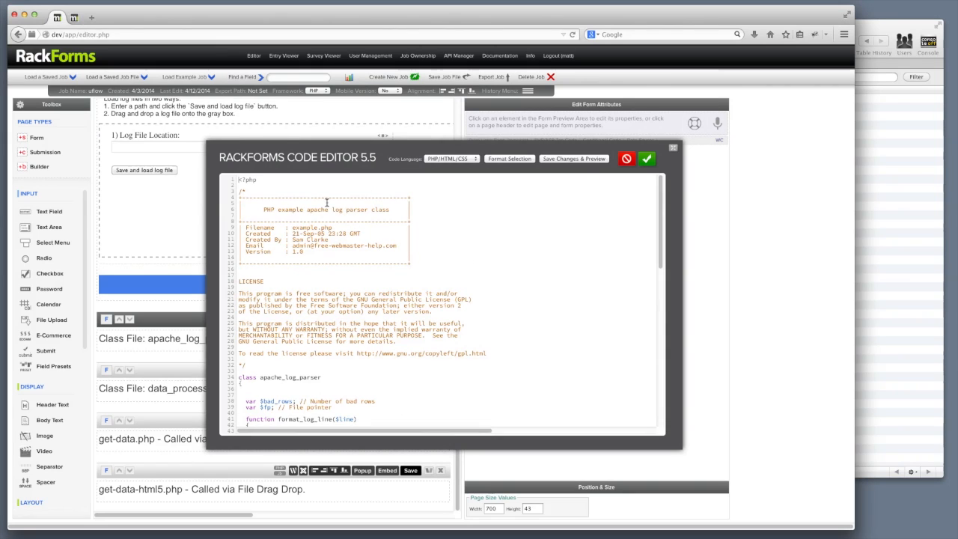
left_click(622, 159)
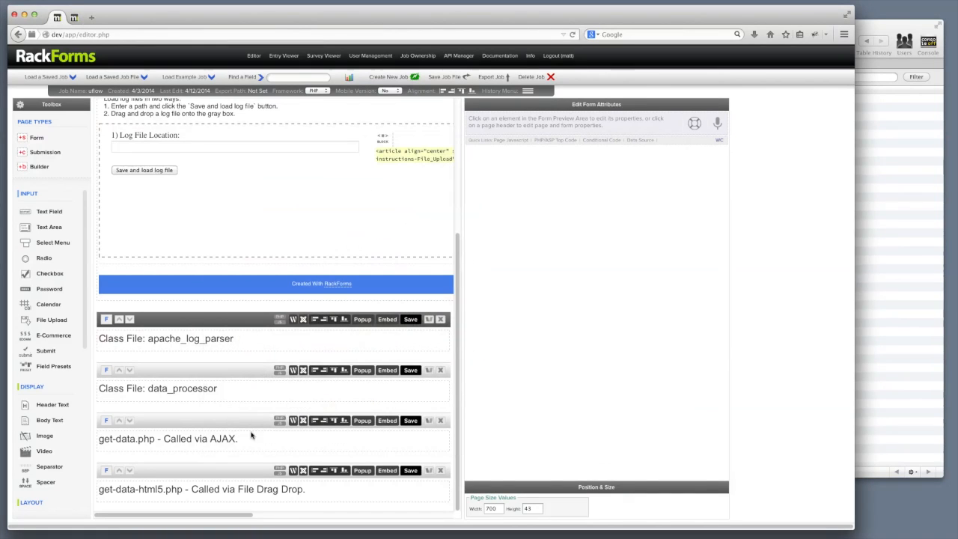
left_click(281, 421)
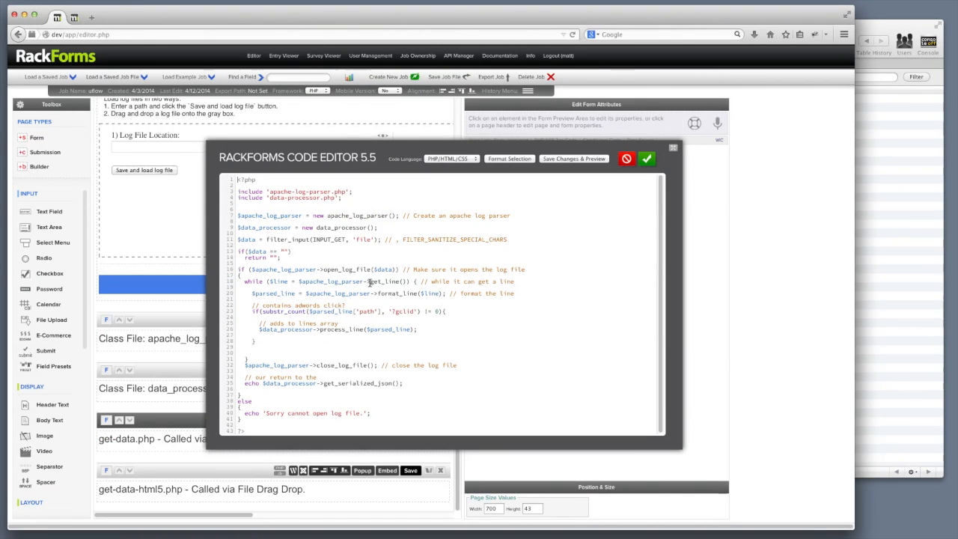
left_click_drag(528, 217, 218, 214)
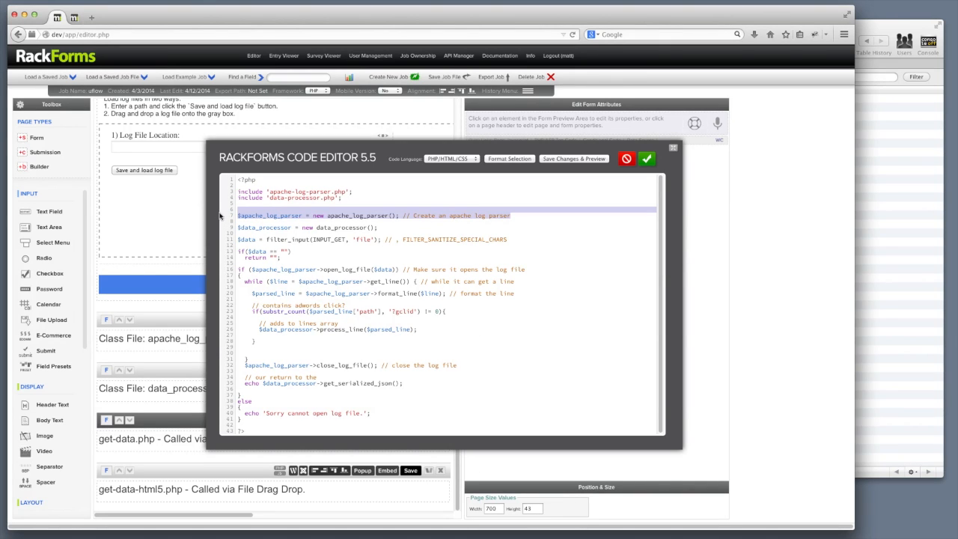
double_click(347, 270)
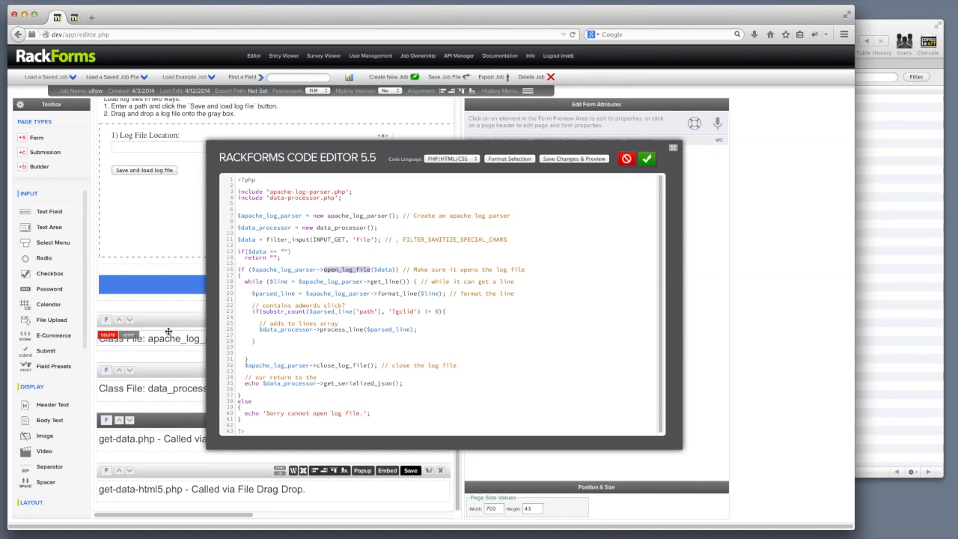
left_click(626, 159)
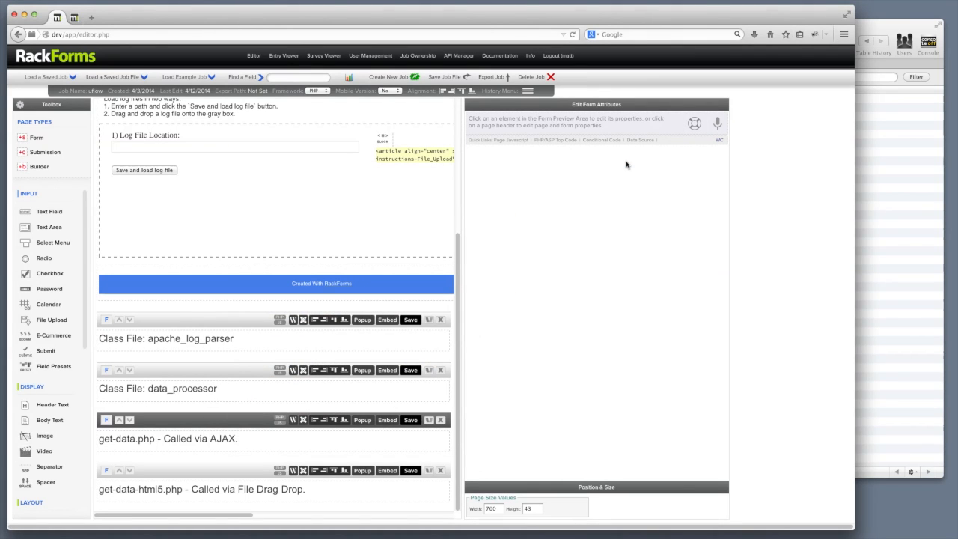
Step: Show the apache_log_parser page's properties, and save the µFlow Click Intelligence page with its output window enlarged to show the whole page
left_click(172, 321)
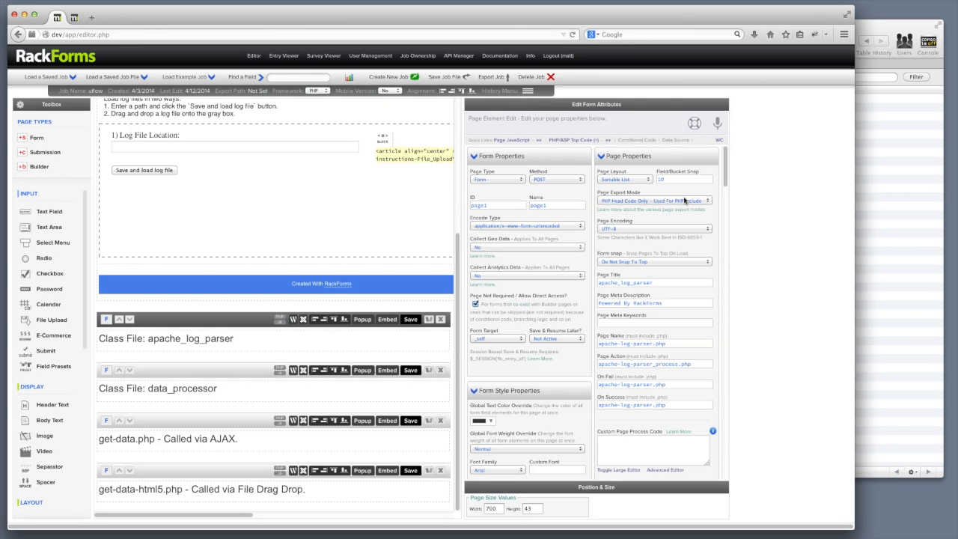
scroll(406, 270, "up", 5)
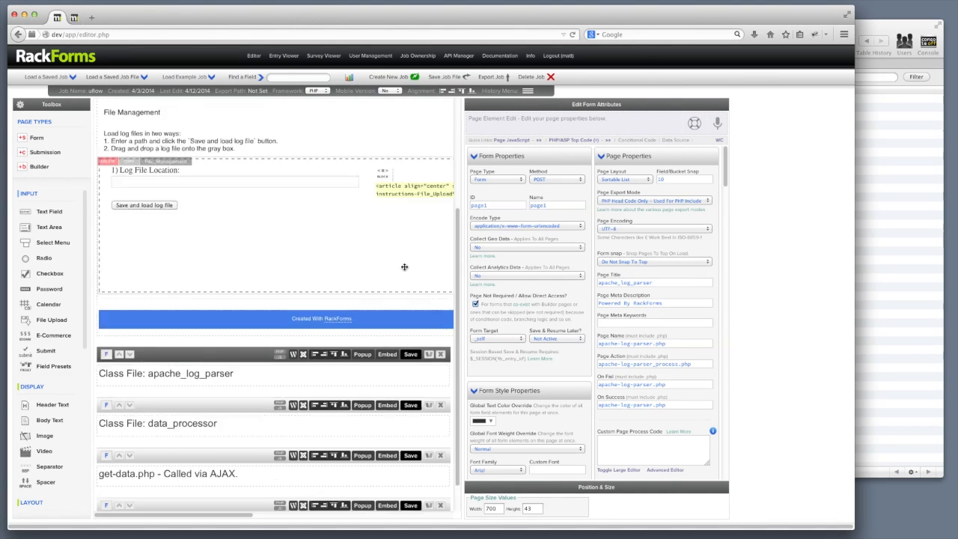
left_click(410, 124)
left_click_drag(528, 486, 754, 517)
scroll(591, 460, "down", 1)
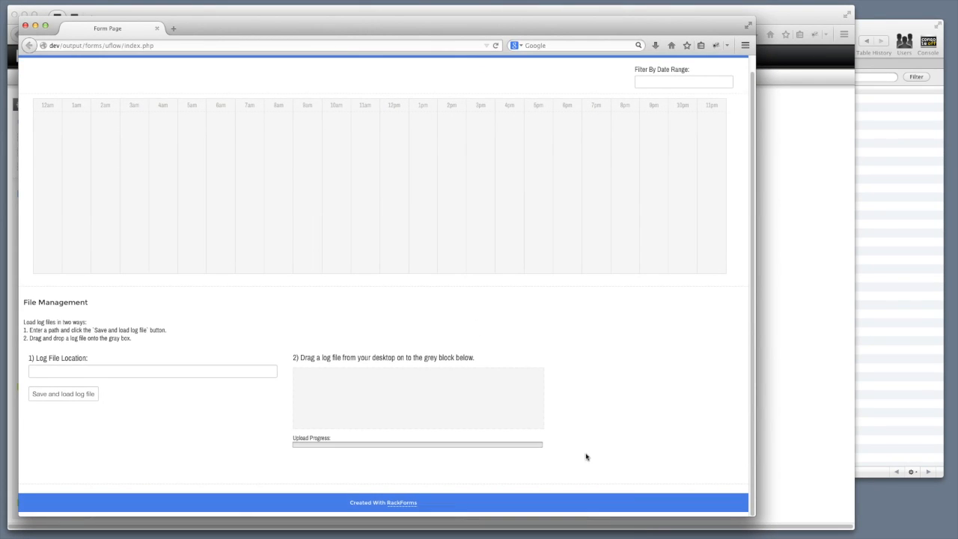
scroll(588, 459, "up", 1)
Step: Expand and collapse the 12pm, 8am and 5pm columns of the output page's timeline, and close the output window
left_click(380, 179)
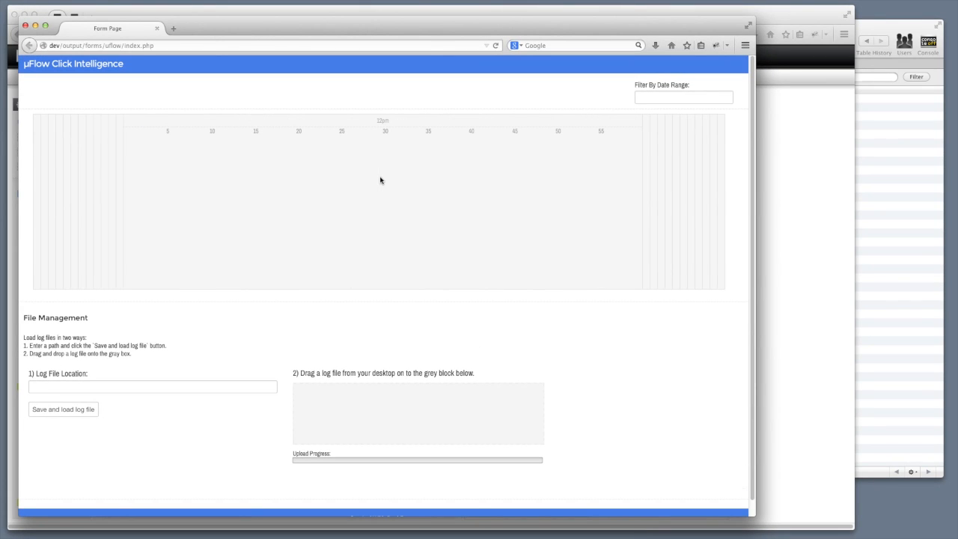
left_click(389, 179)
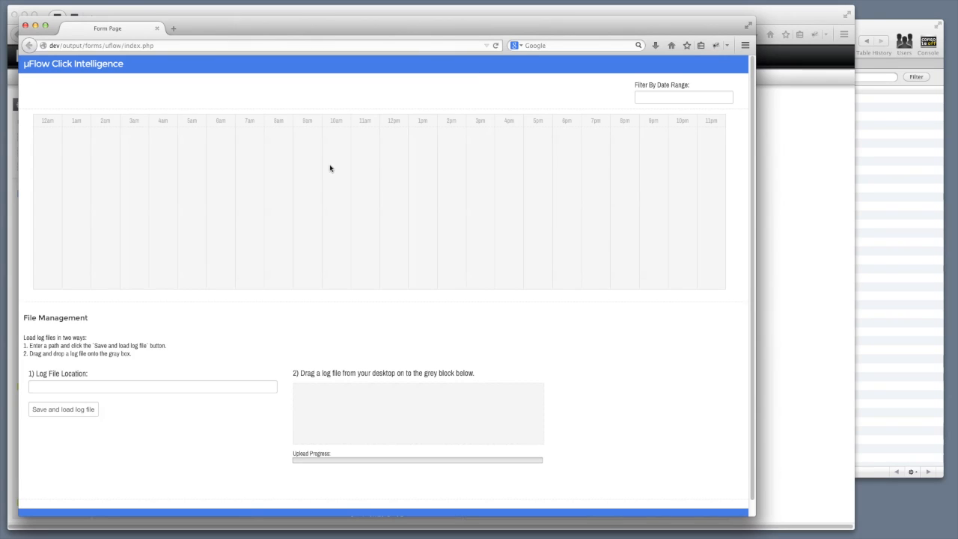
left_click(282, 165)
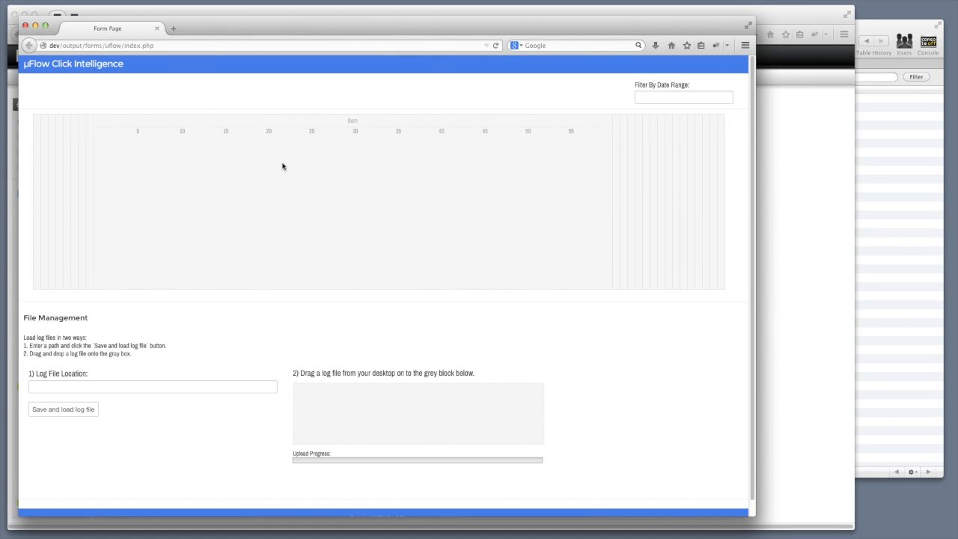
left_click(496, 181)
left_click(535, 174)
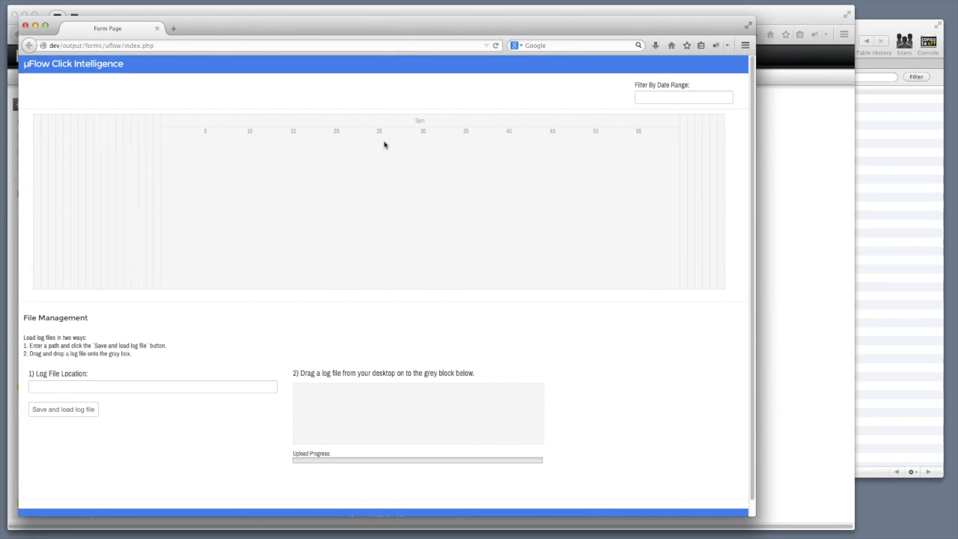
left_click(442, 165)
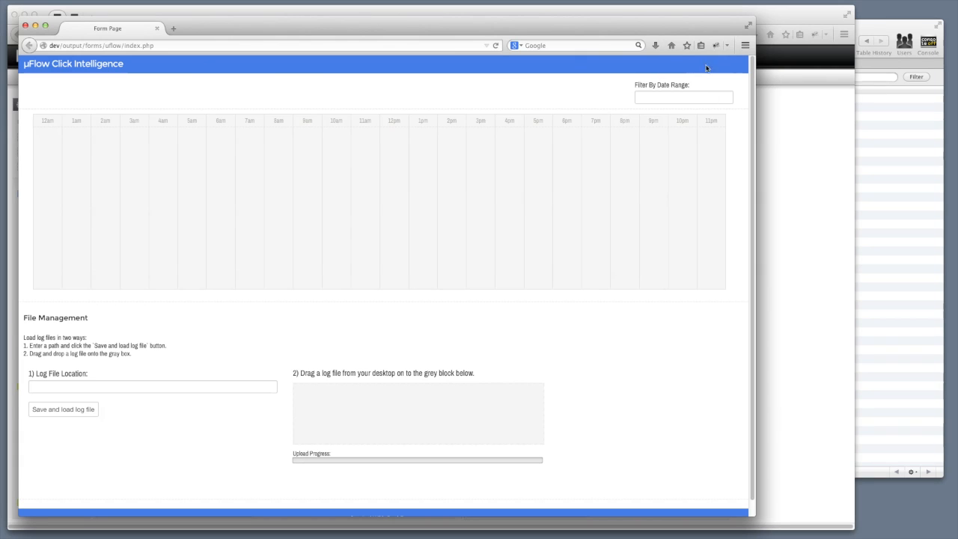
left_click(25, 26)
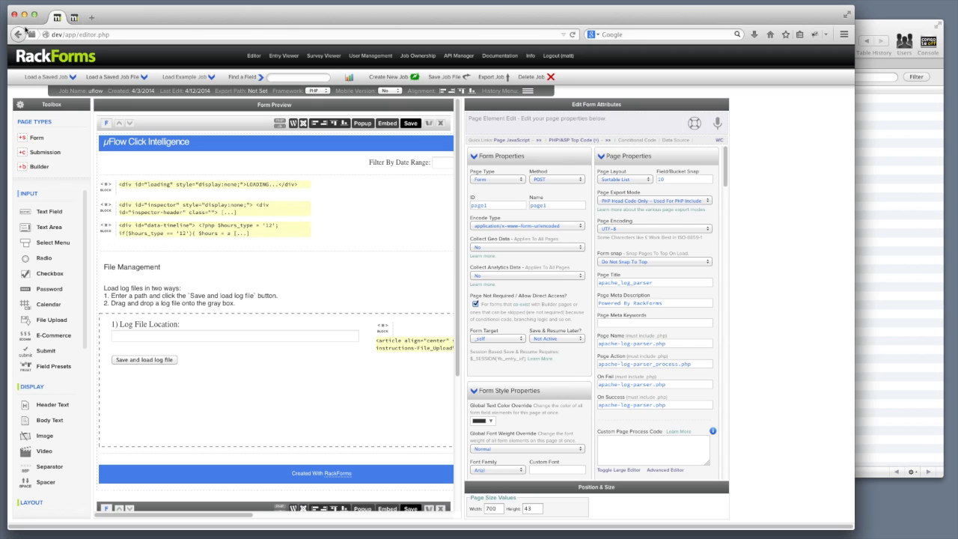
Step: Show the properties of the µFlow Click Intelligence header and the Filter By Date Range field, and list the field's Element Position options
left_click(386, 149)
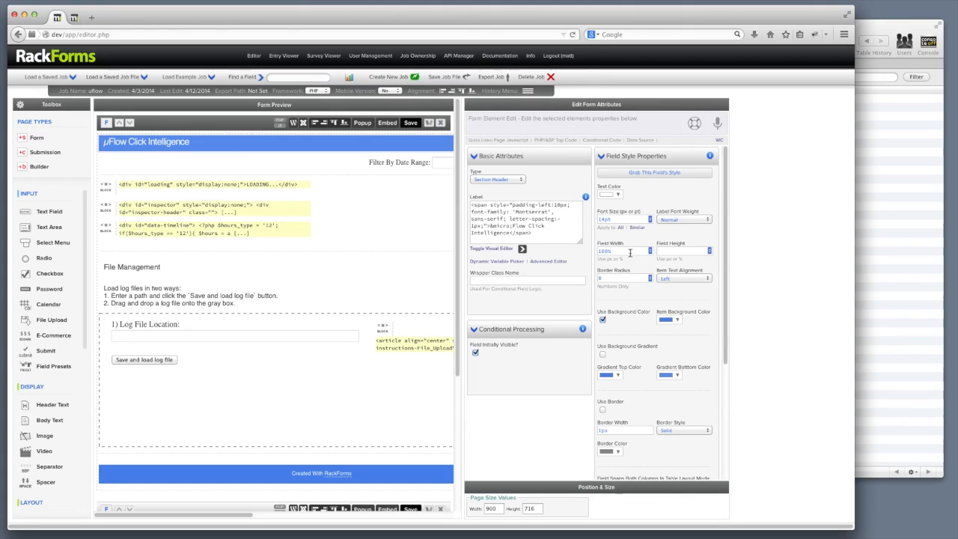
key("Down")
key("Down")
key("Down")
key("Down")
key("Up")
left_click(401, 163)
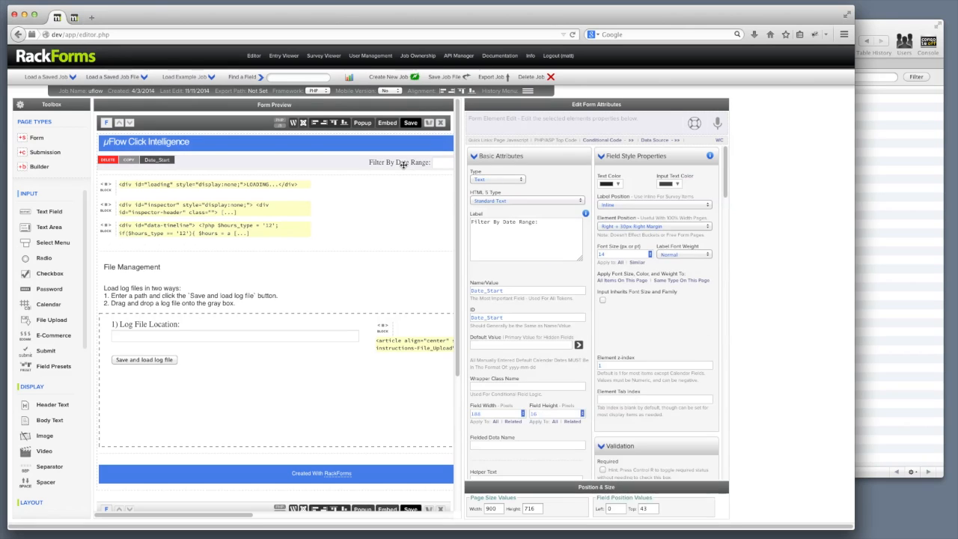
left_click(640, 227)
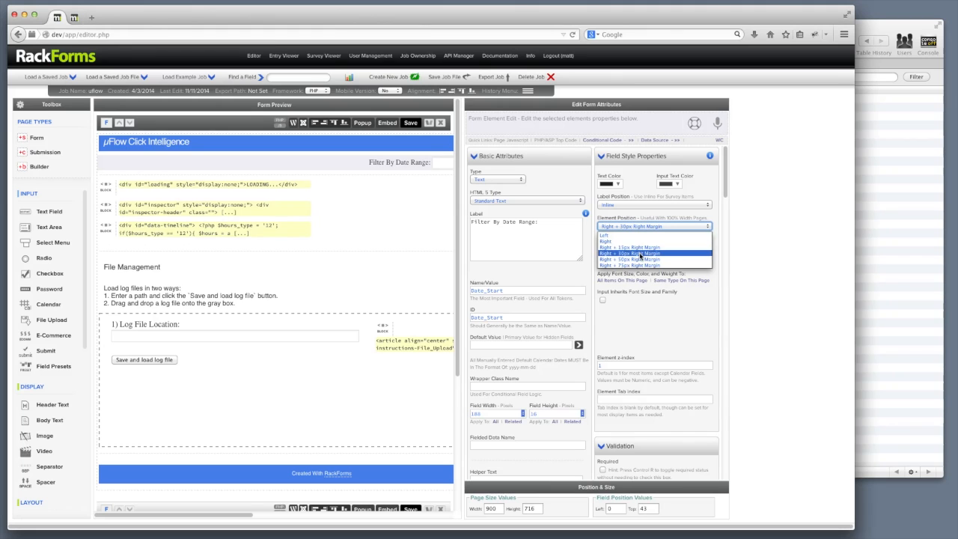
left_click(645, 226)
Step: Save the µFlow Click Intelligence page, resize its output window to check how the layout adapts, and close the window
left_click(410, 122)
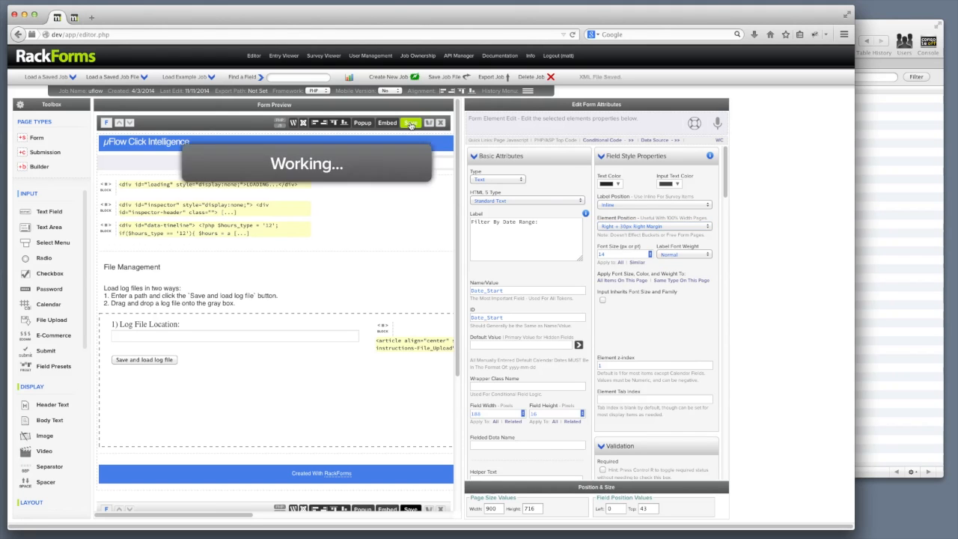
left_click_drag(525, 487, 656, 491)
left_click_drag(557, 490, 605, 495)
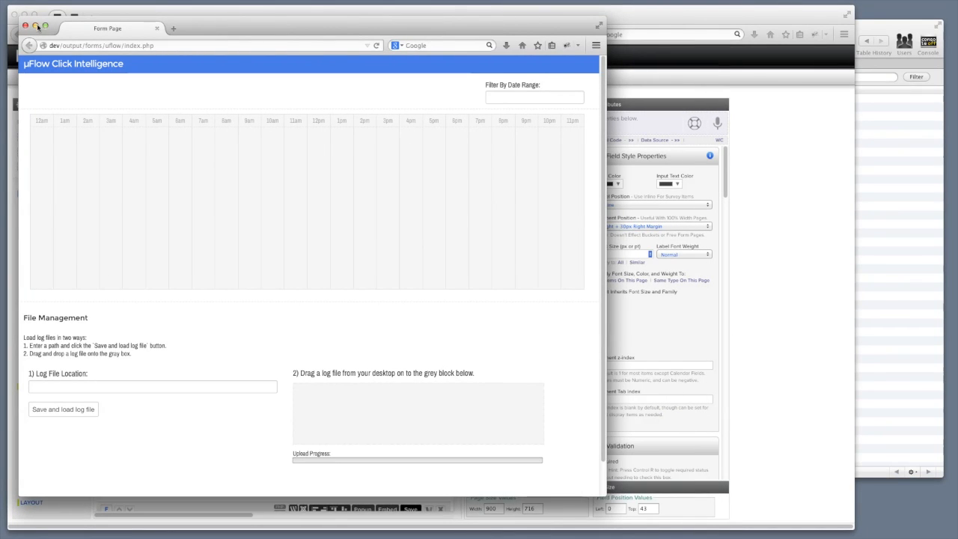
left_click(26, 26)
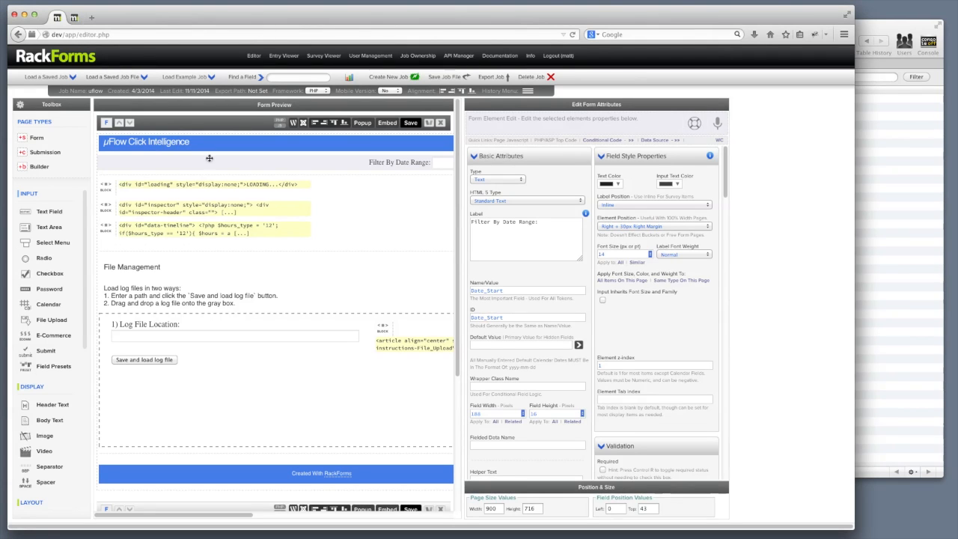
Step: Show the properties of the loading code block and of the apache_log_parser, data_processor and get-data.php pages
left_click(208, 182)
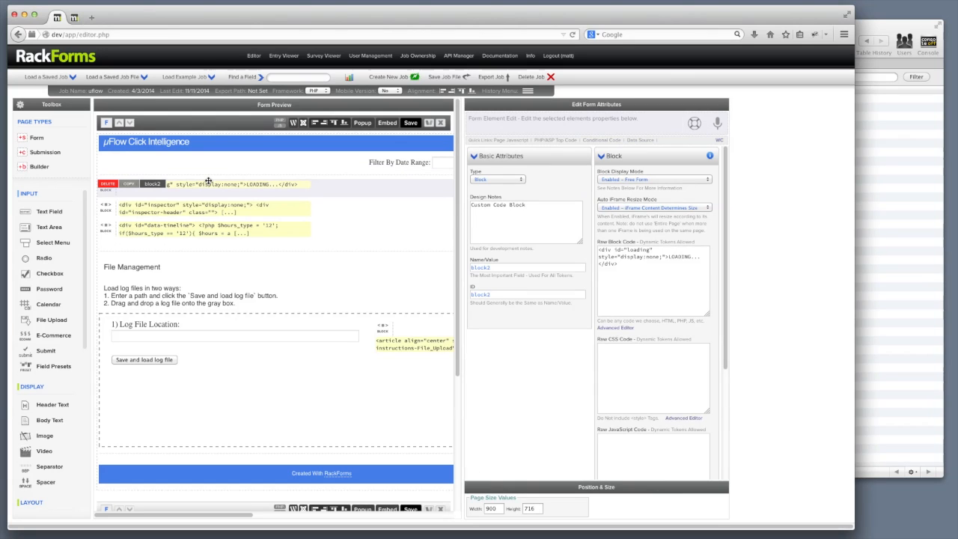
scroll(279, 287, "down", 5)
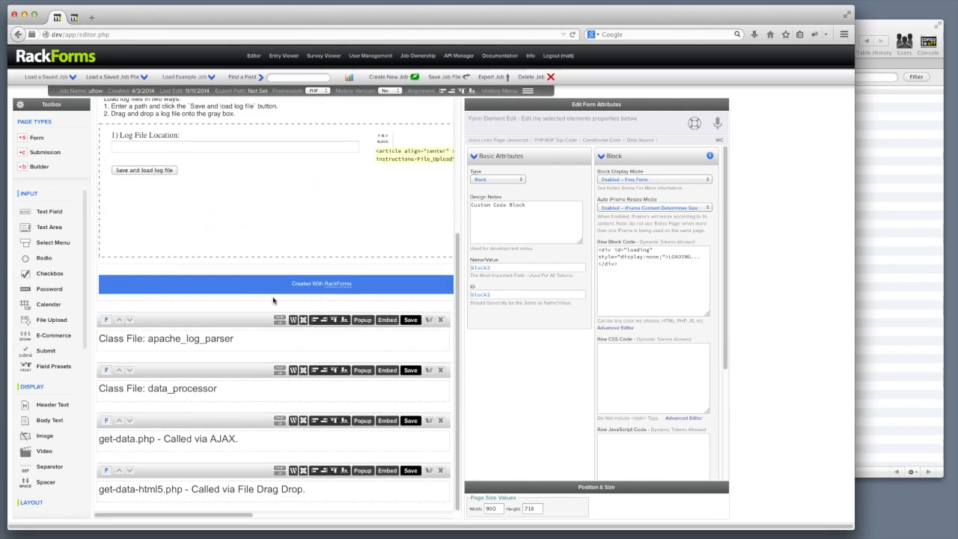
left_click(208, 330)
left_click(217, 374)
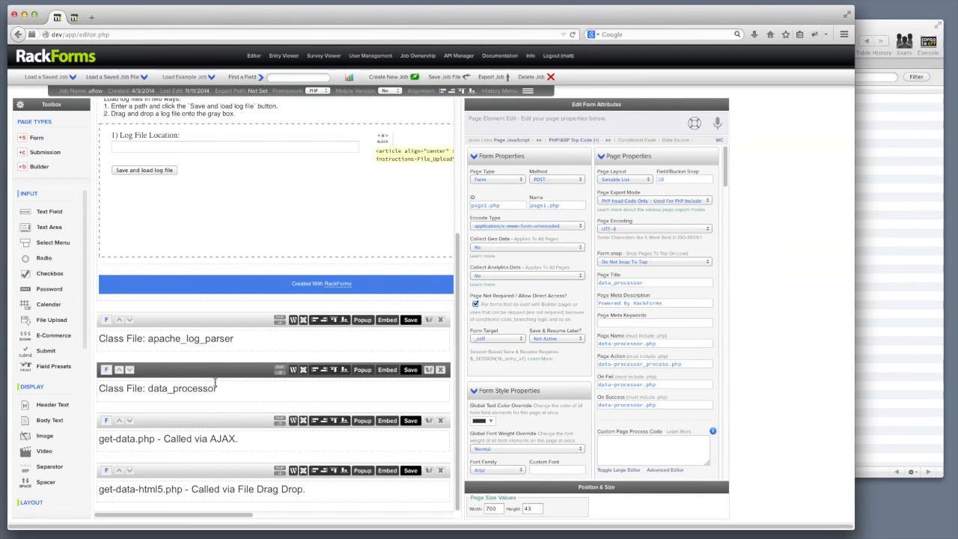
left_click(221, 420)
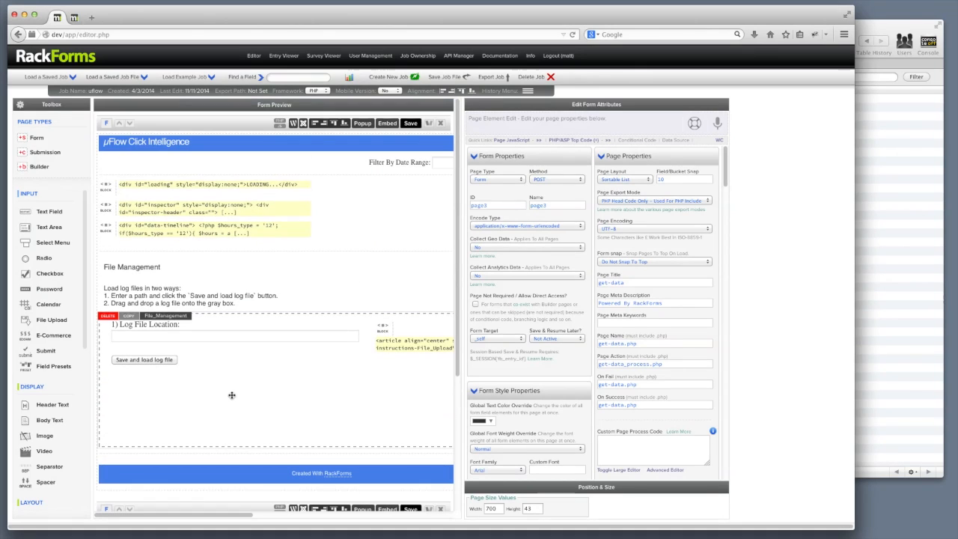